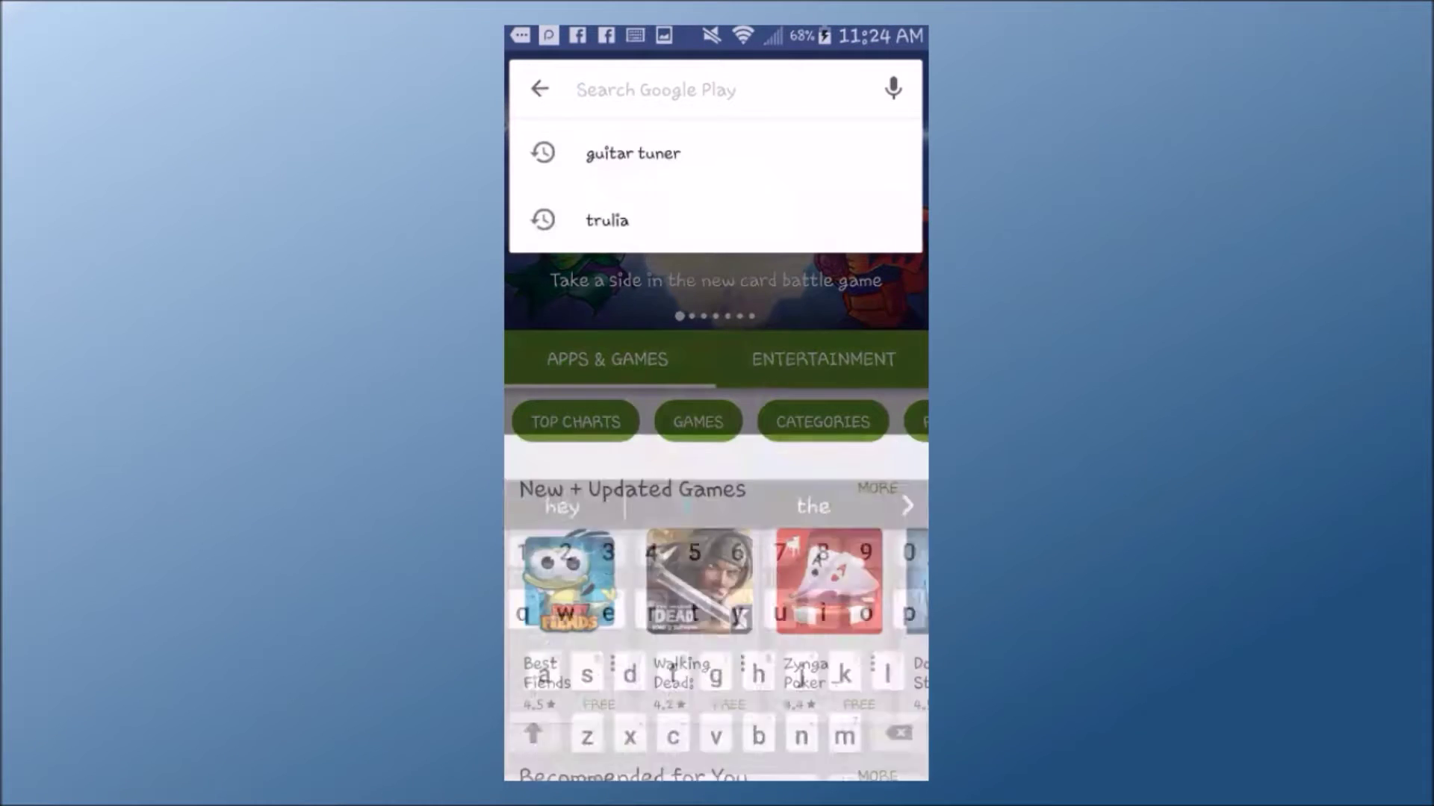
Search 'cams' in Play Store, install CamScanner - Phone PDF Creator, and launch it
type("ca")
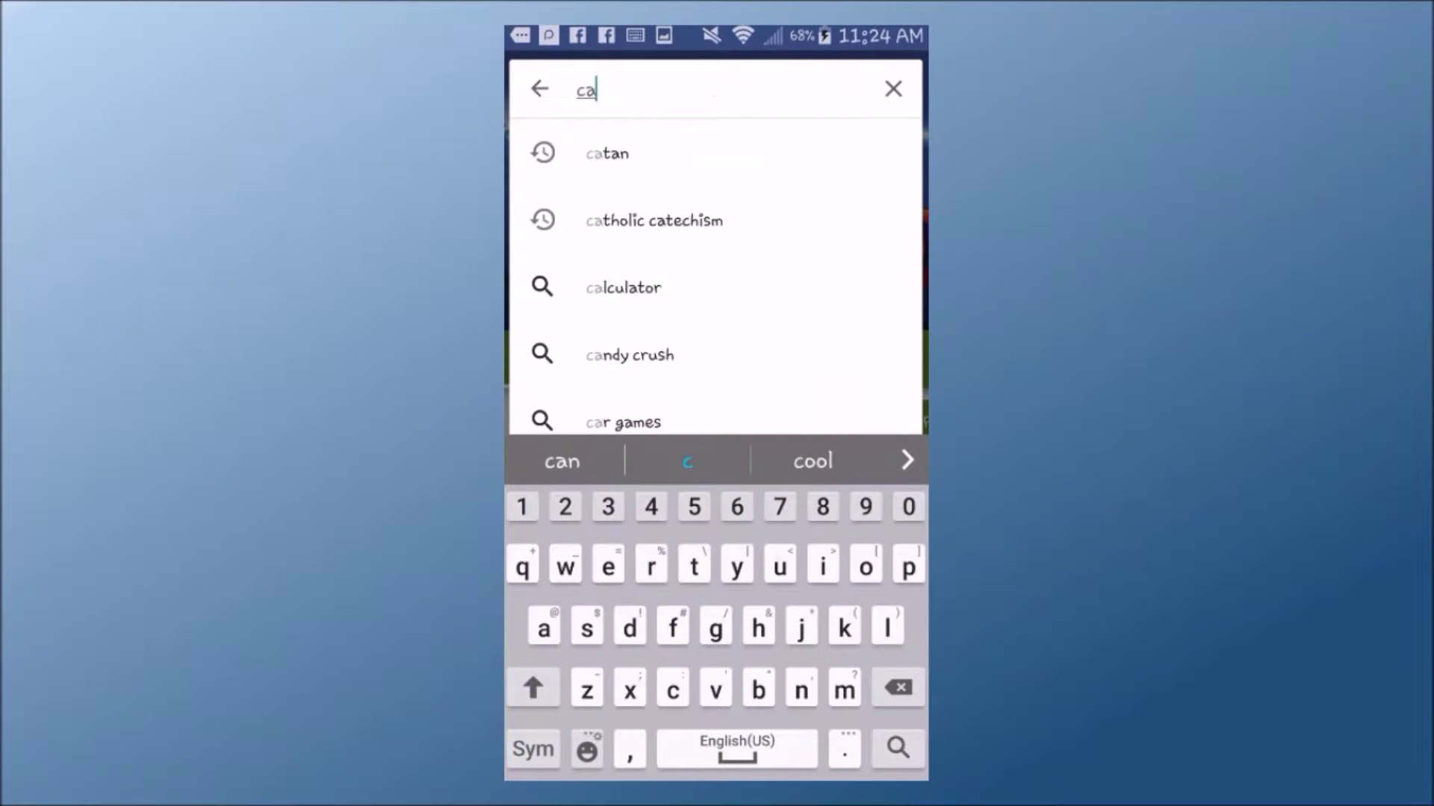
type("ms")
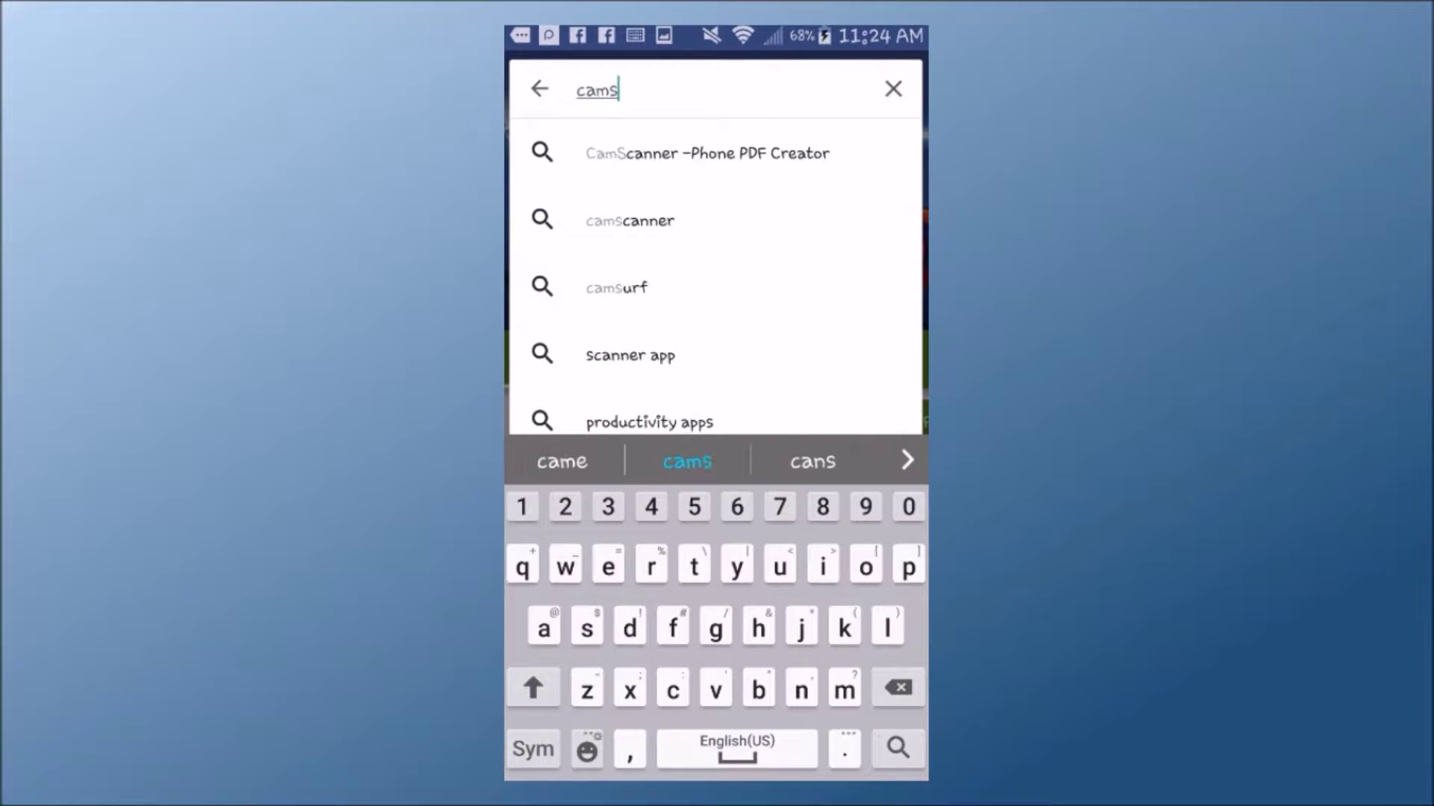
left_click(707, 153)
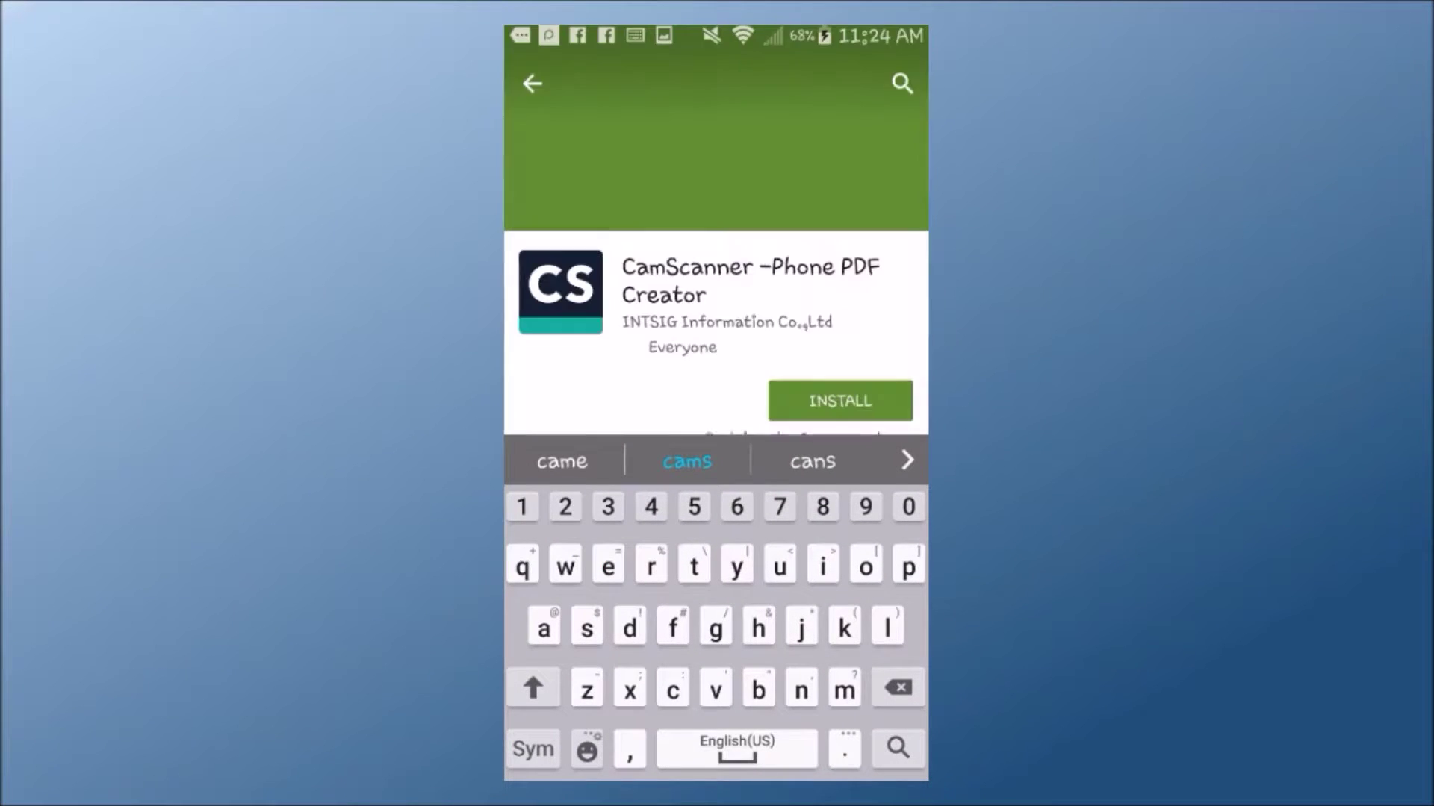
left_click(840, 401)
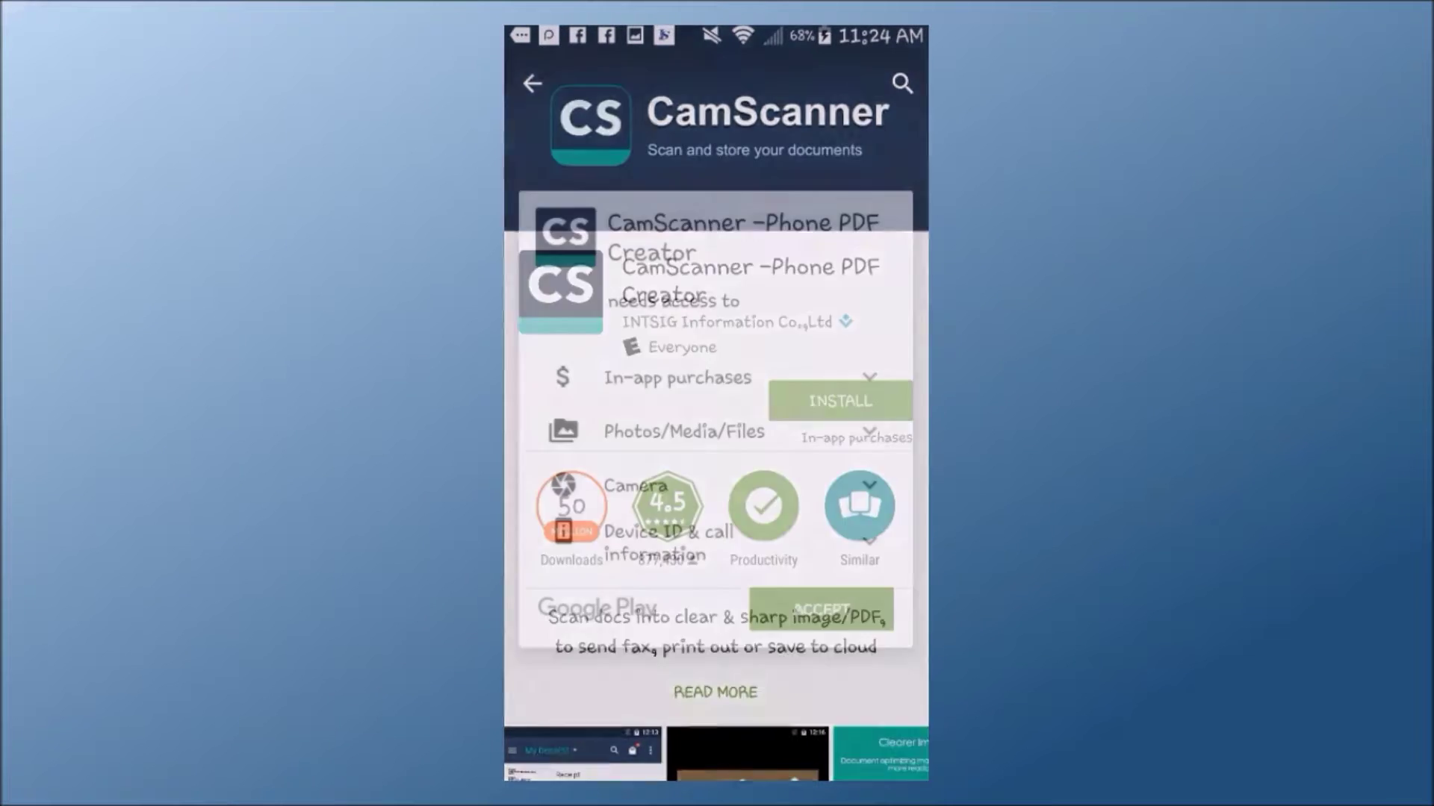
left_click(820, 609)
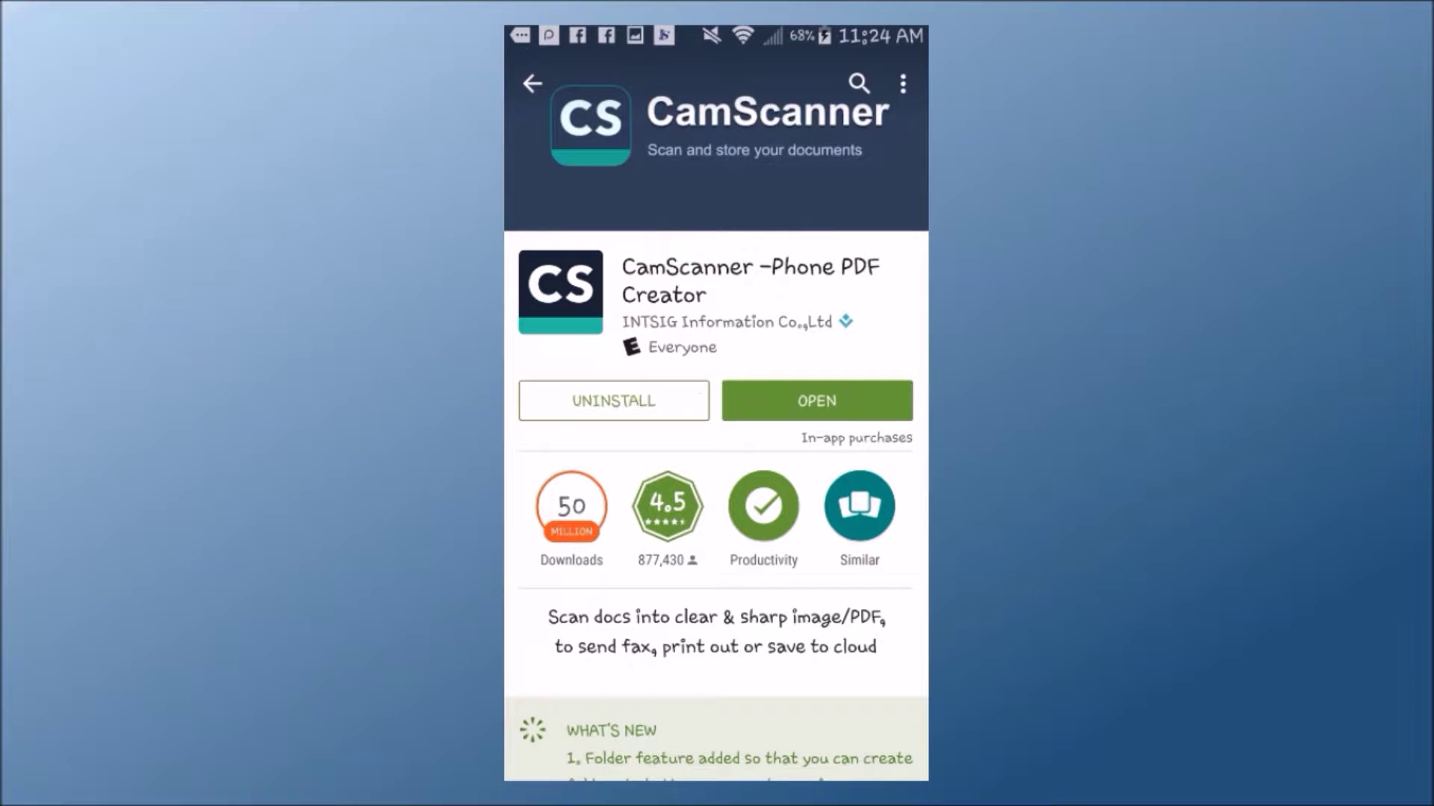
left_click(816, 401)
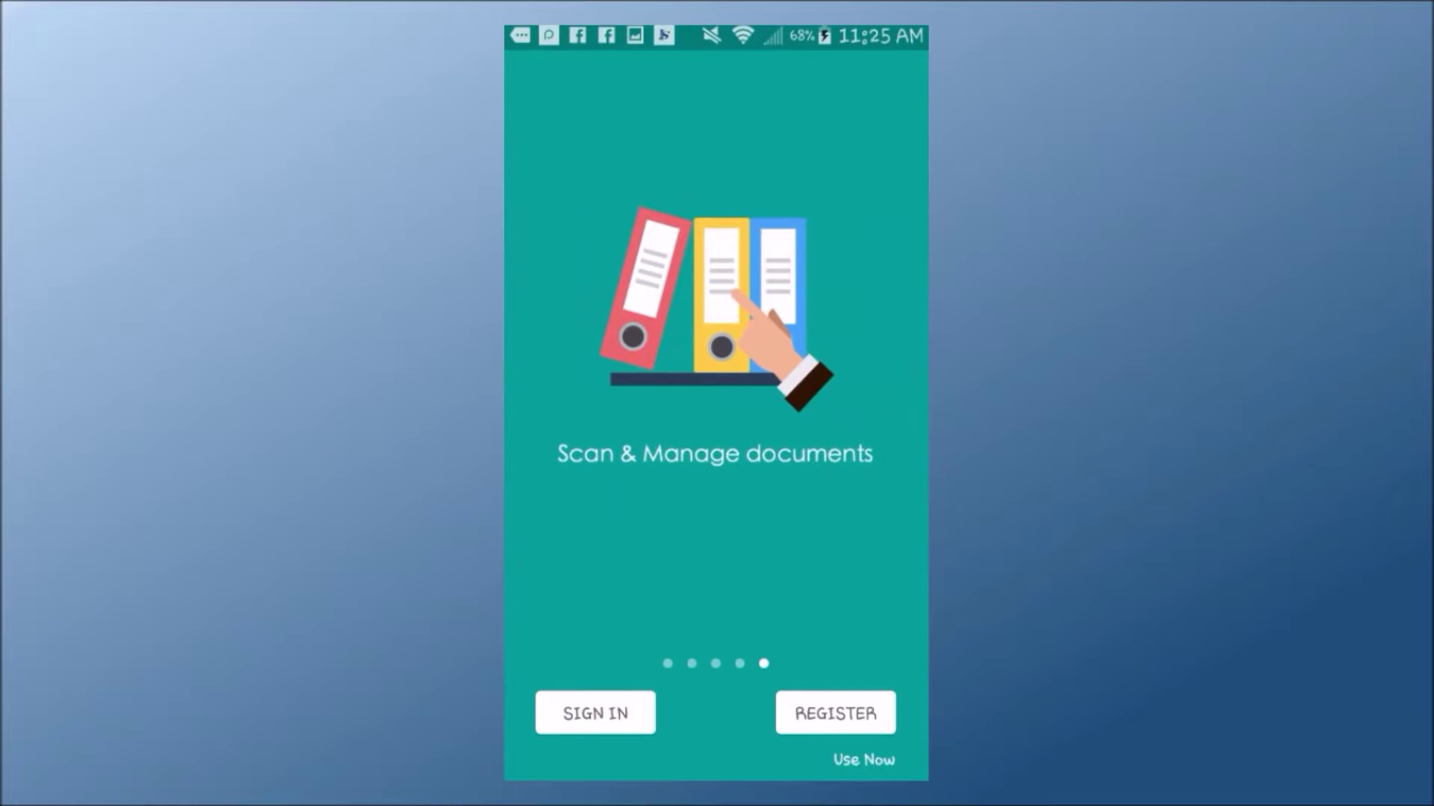
Sign in to CamScanner, view Settings > Help, then return to the side drawer
left_click(595, 713)
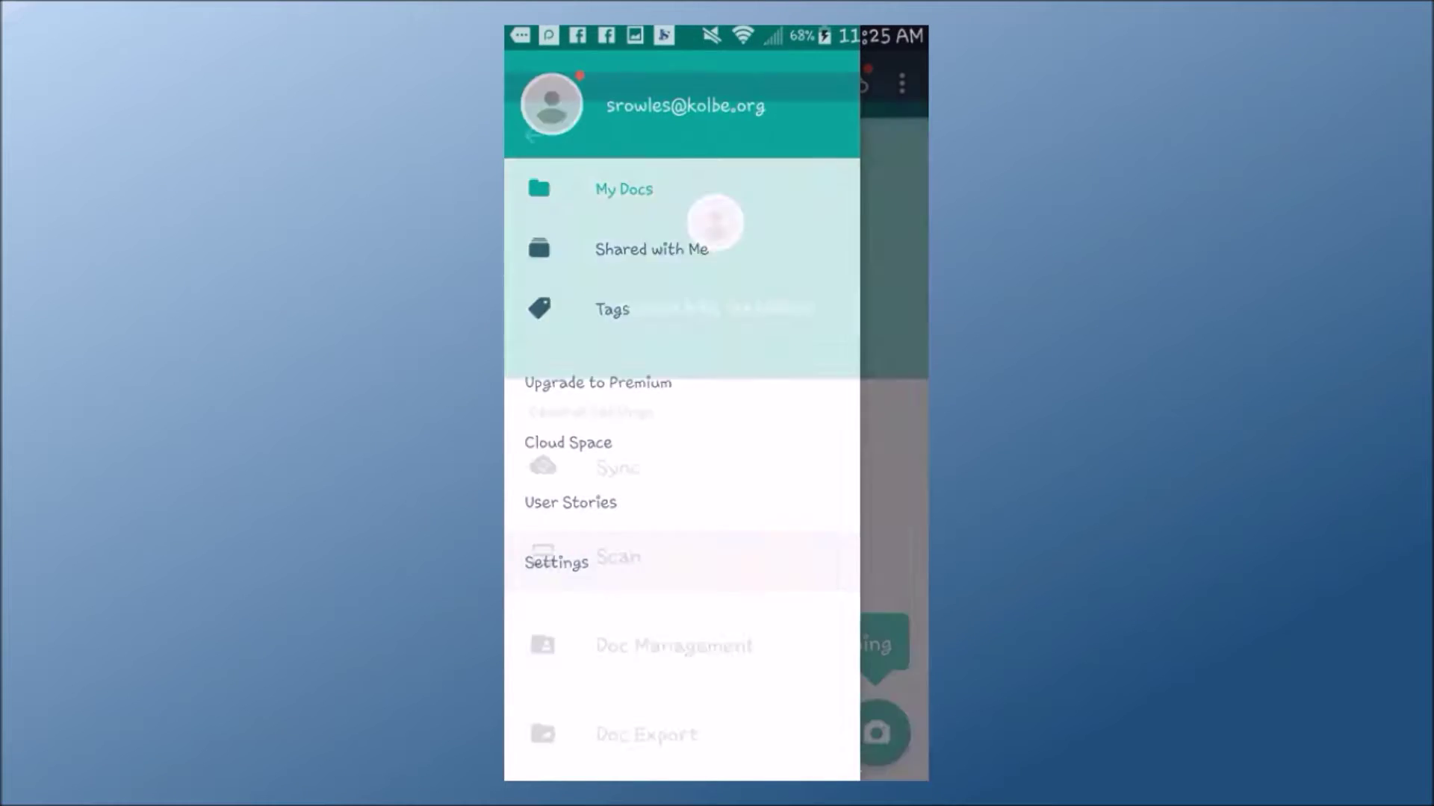
scroll(716, 441, "down", 5)
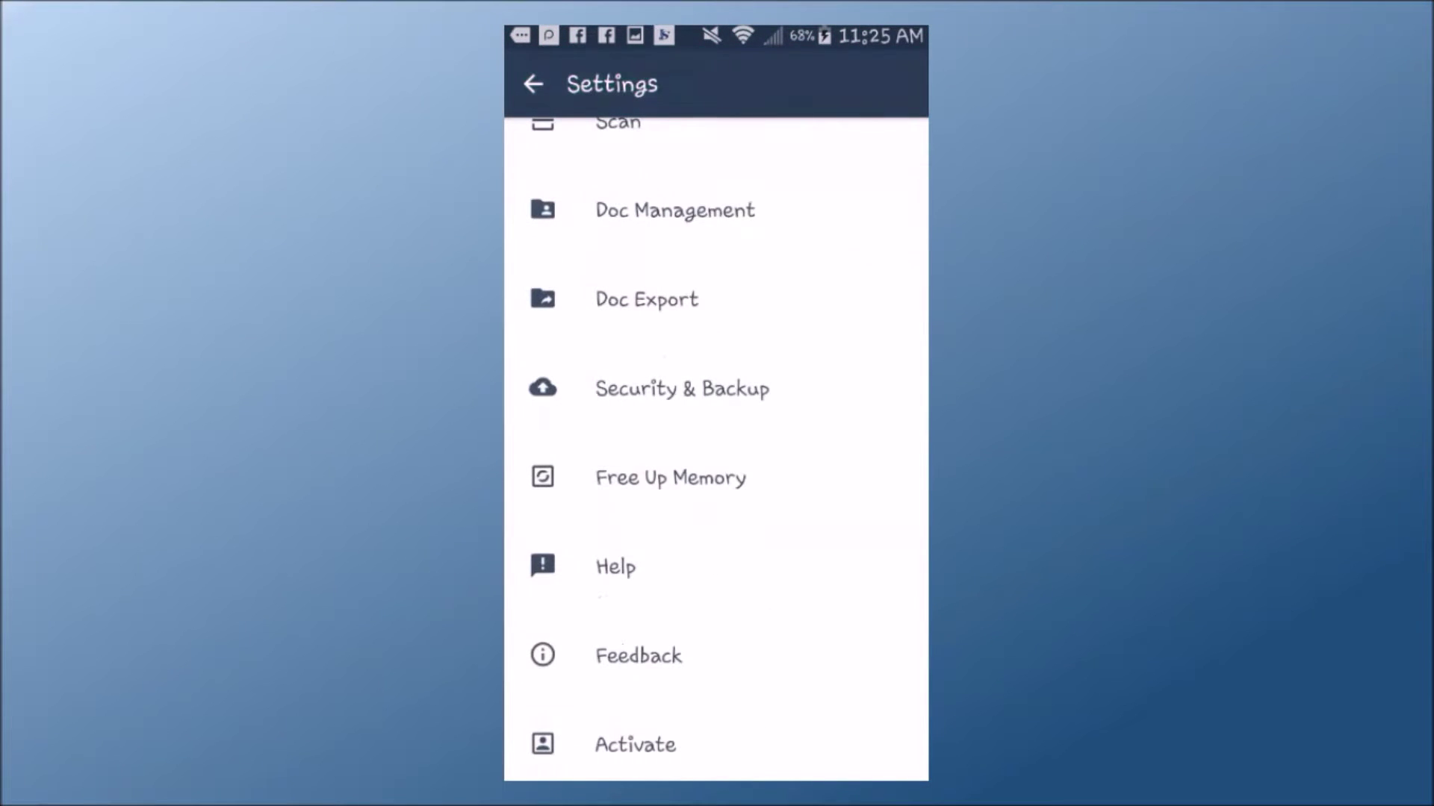
left_click(615, 566)
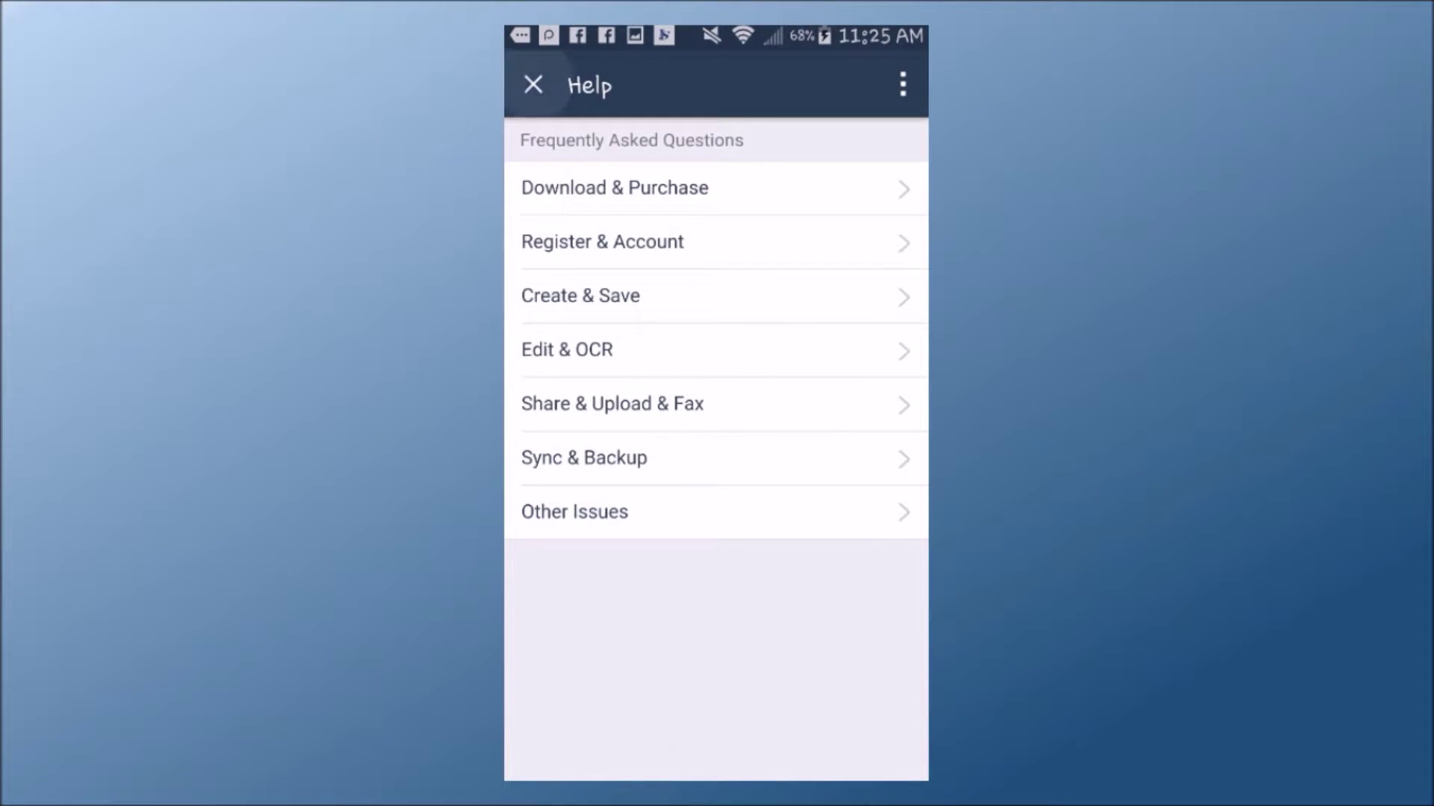
key("Escape")
key("Escape")
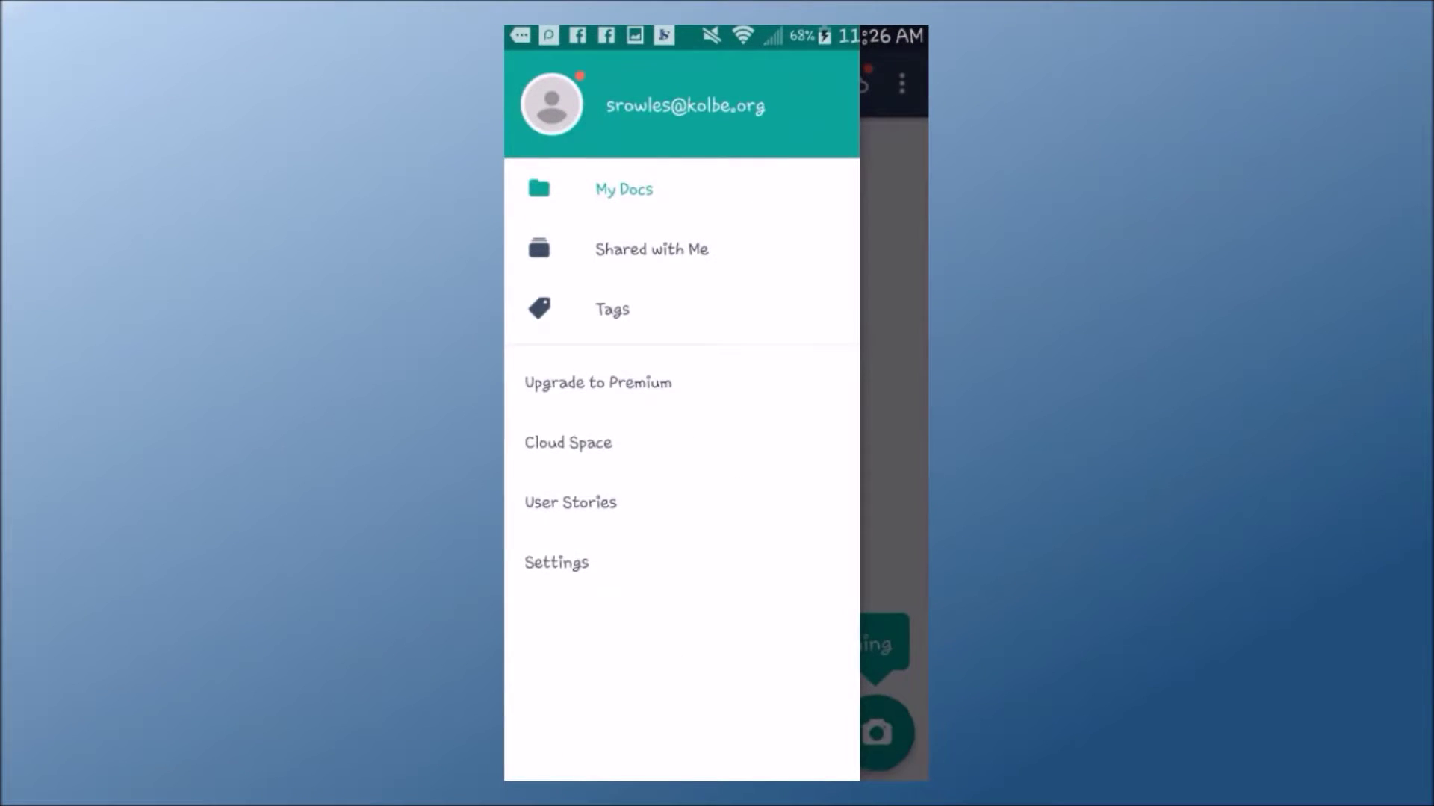
key("Escape")
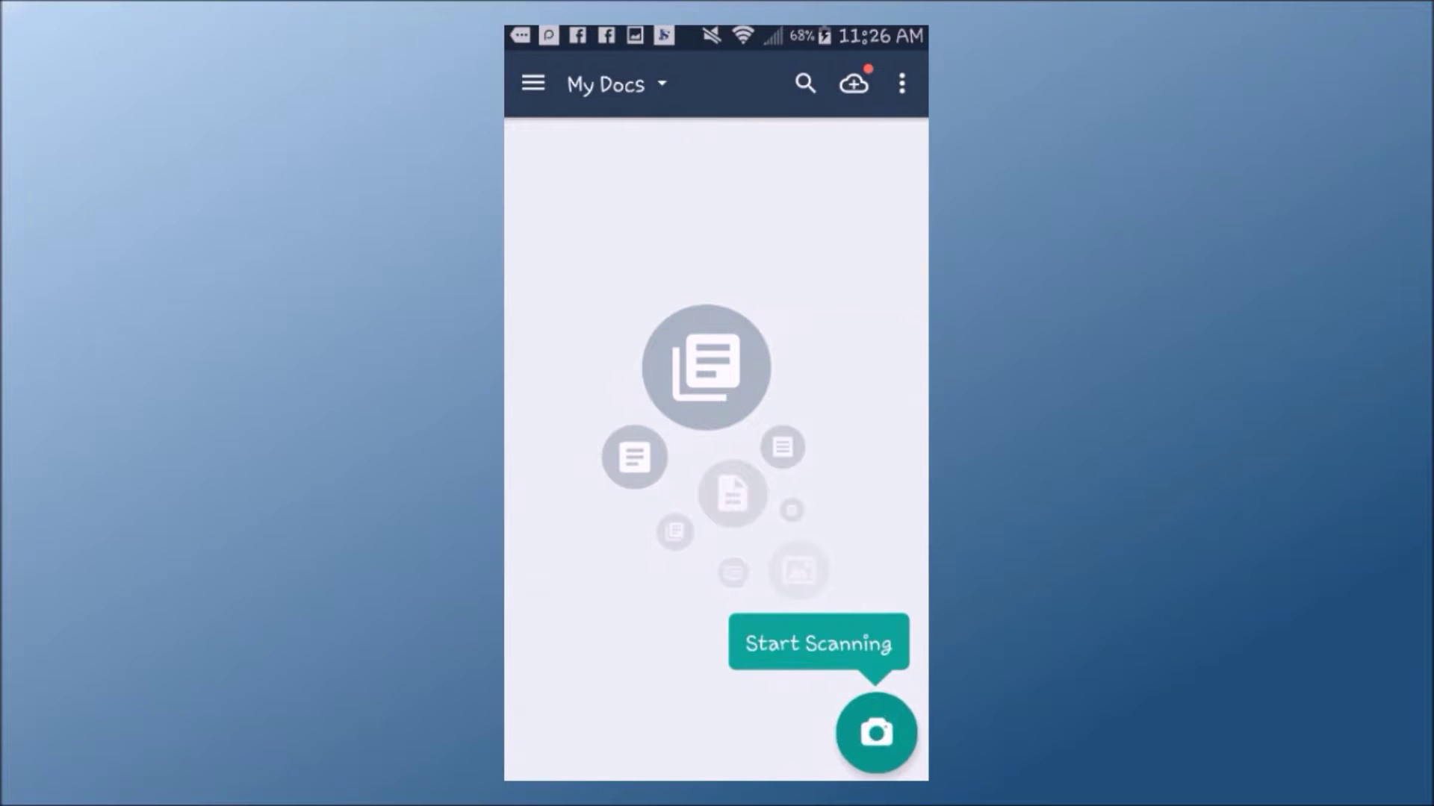
Photograph the textbook page with the camera and save it as page one
left_click(827, 734)
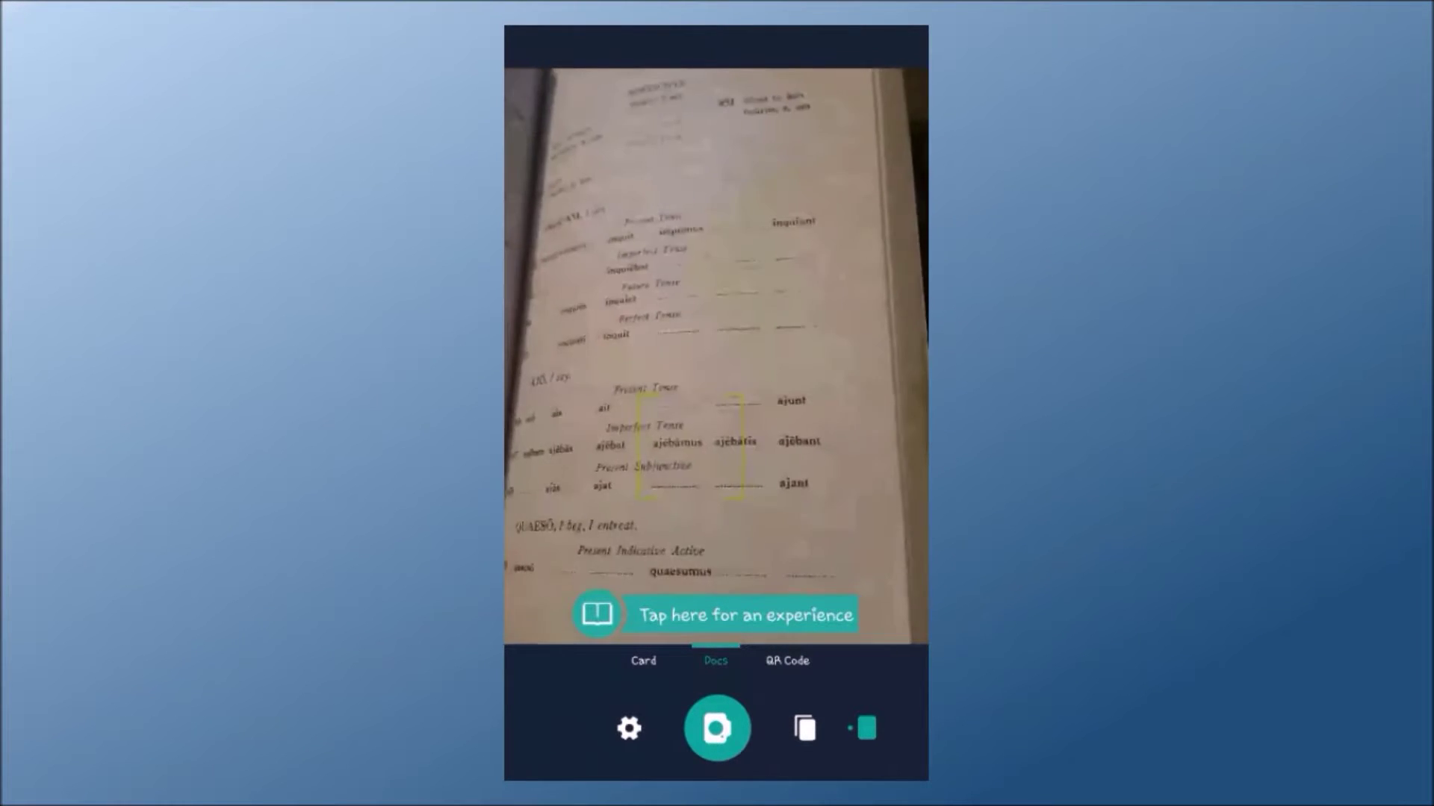
left_click(717, 728)
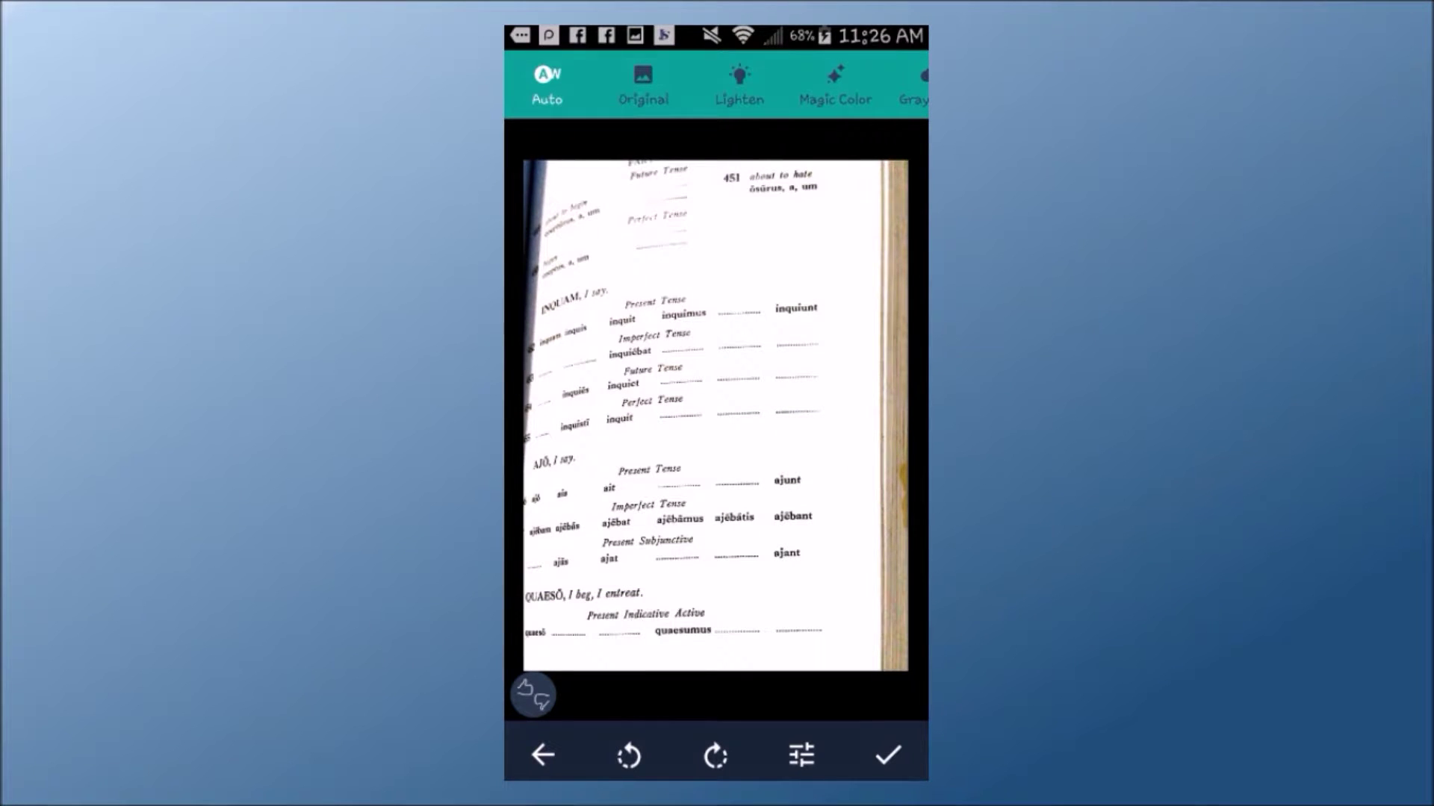
left_click(888, 755)
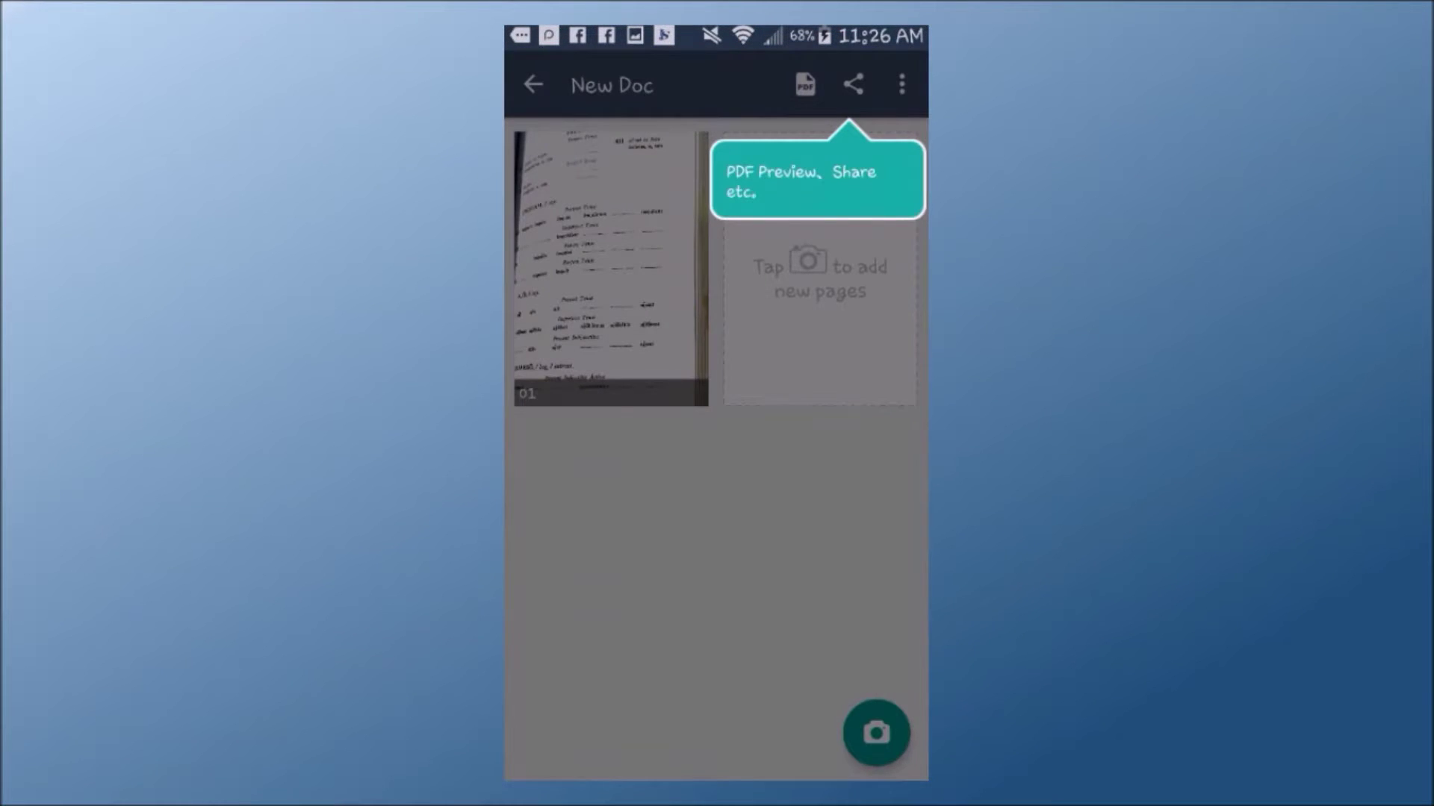
Add a second scanned page, then share the two-page document as a PDF via Email
left_click(819, 269)
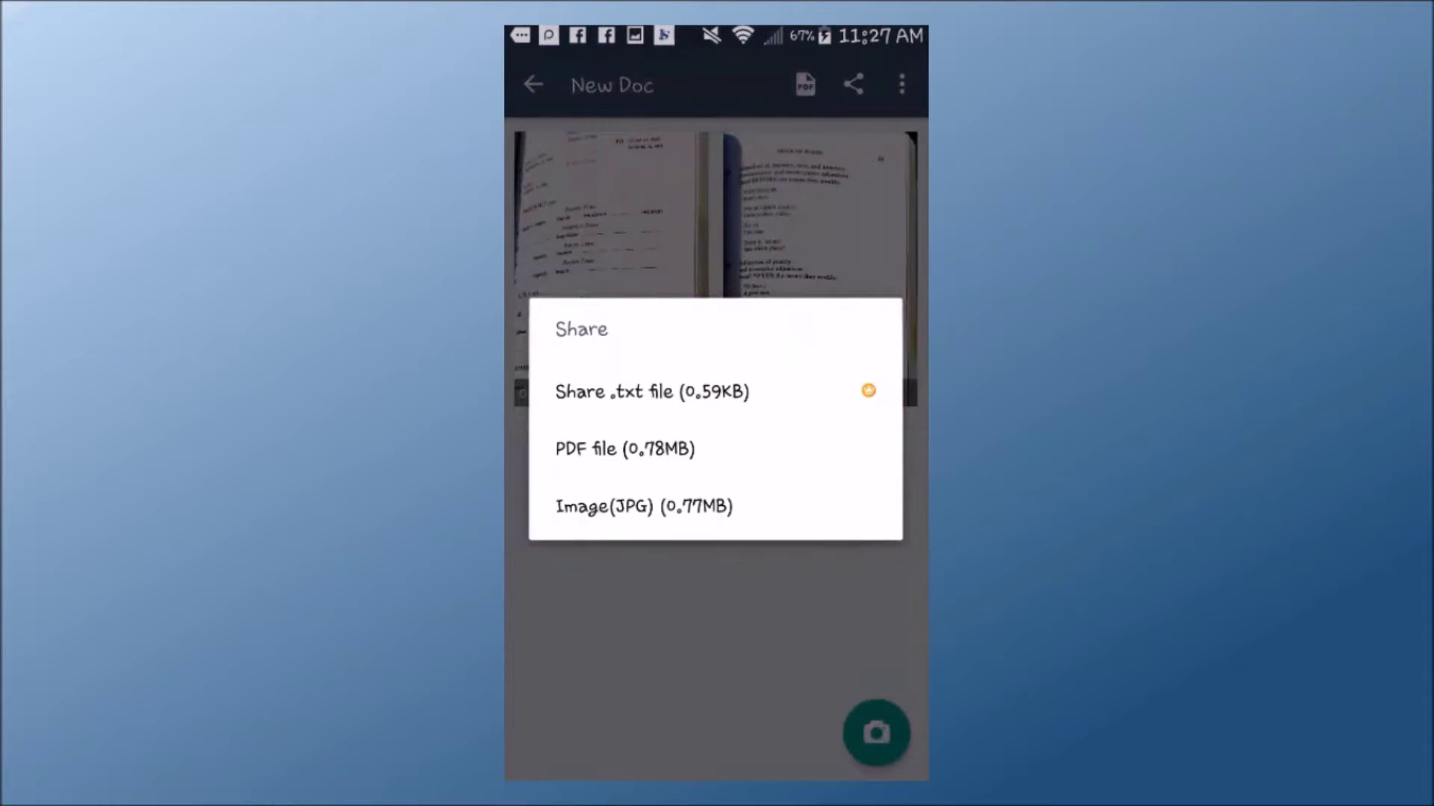
left_click(625, 448)
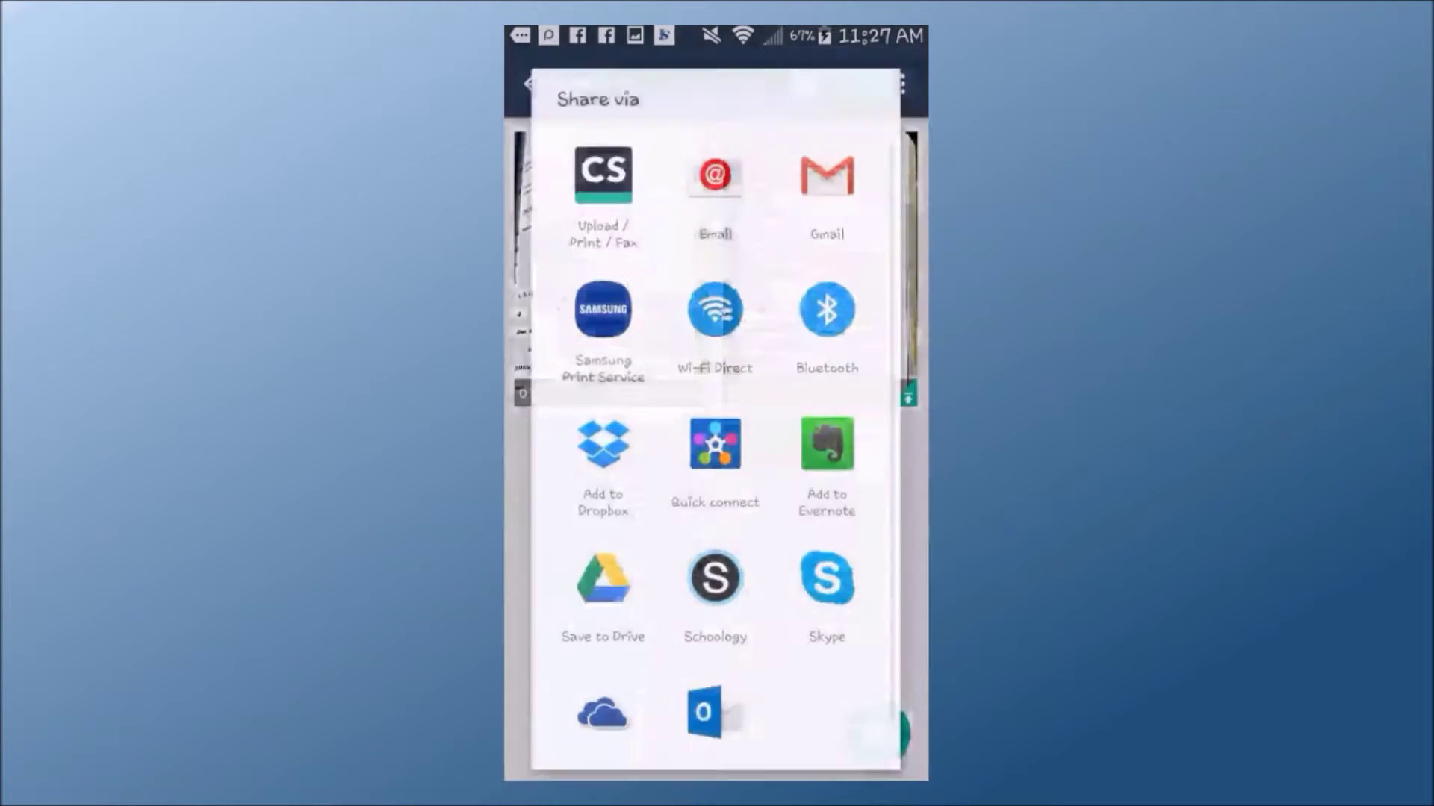
left_click(715, 186)
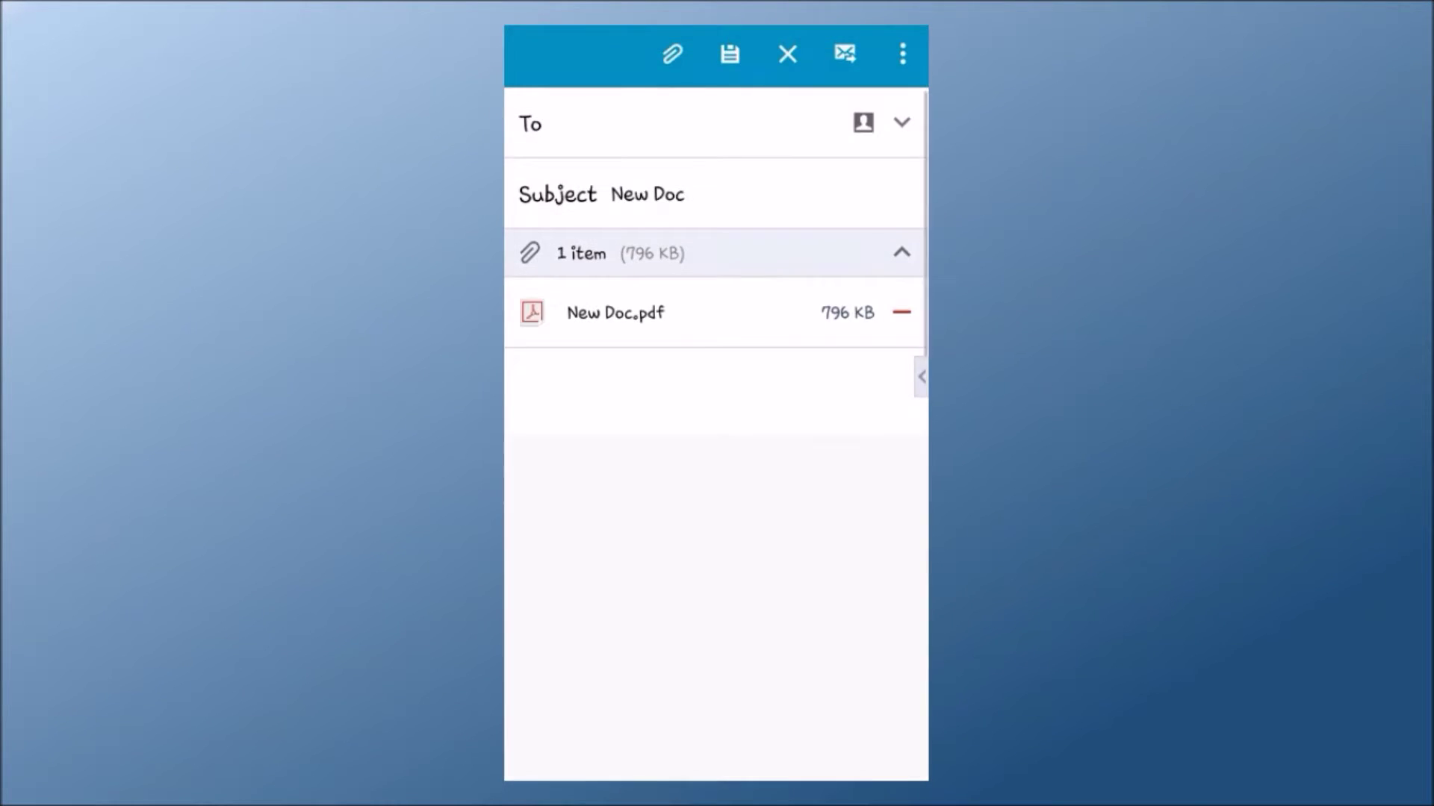
Address the email to the suggested contact matching 'sr' and send it with New Doc.pdf
type("sr")
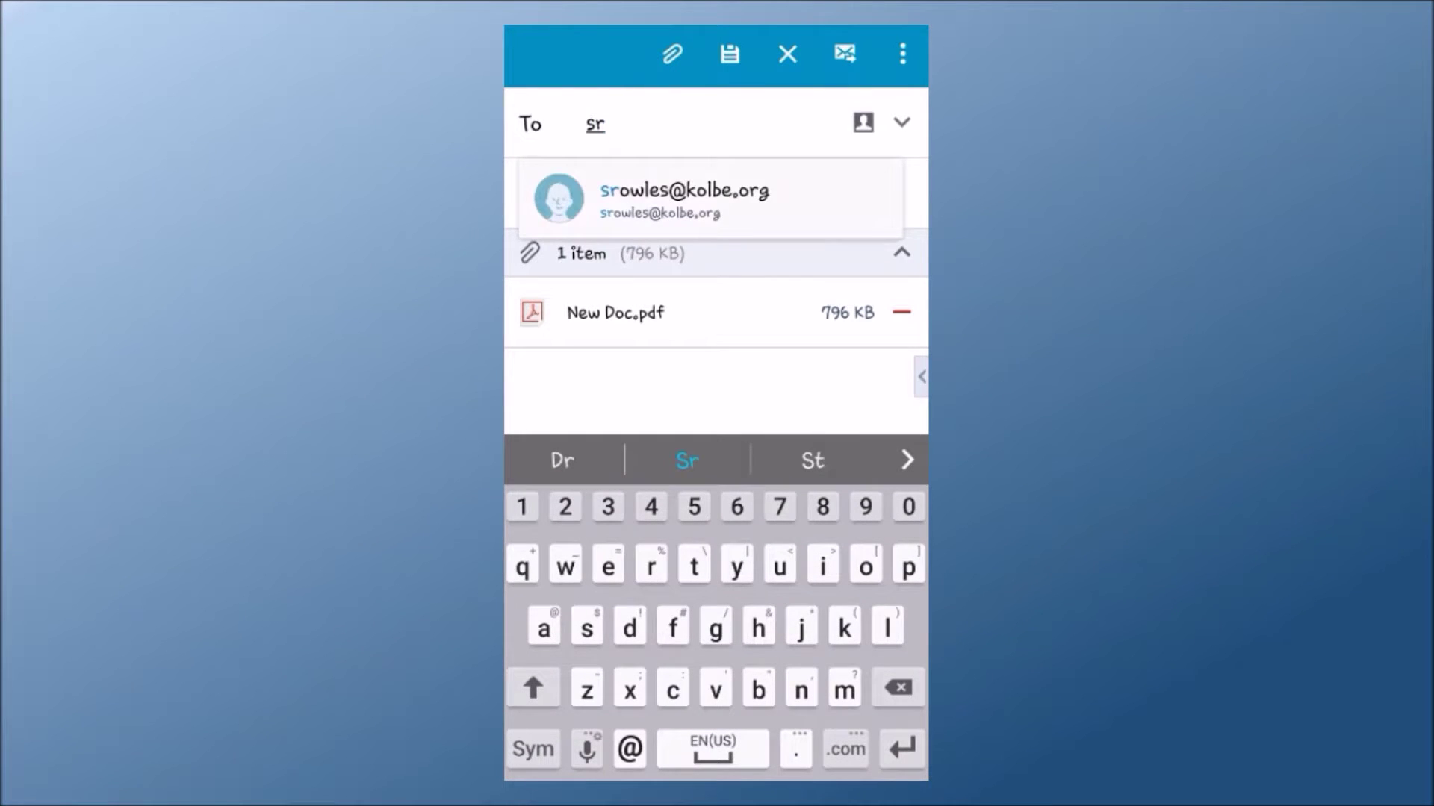
left_click(684, 198)
left_click(845, 54)
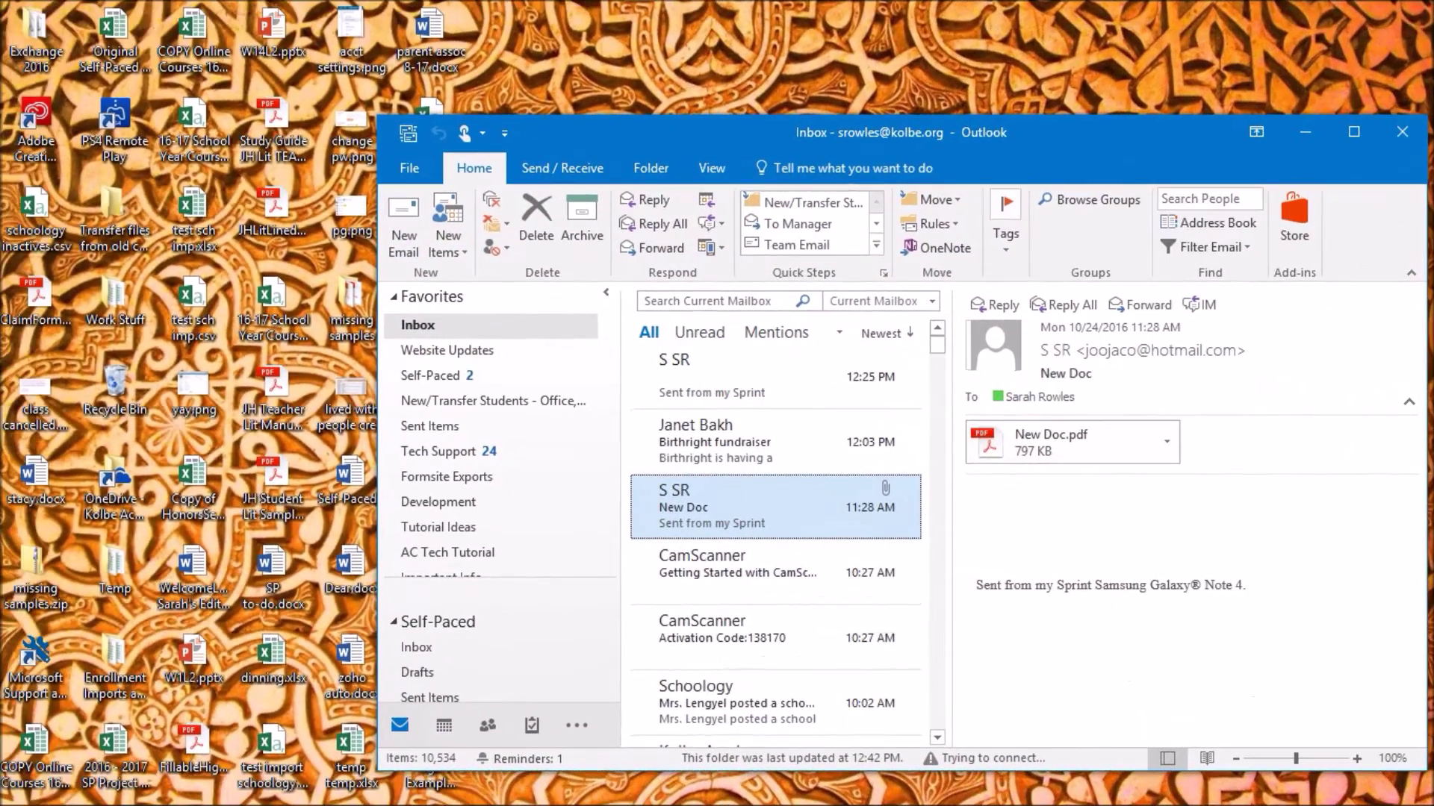
left_click(1068, 441)
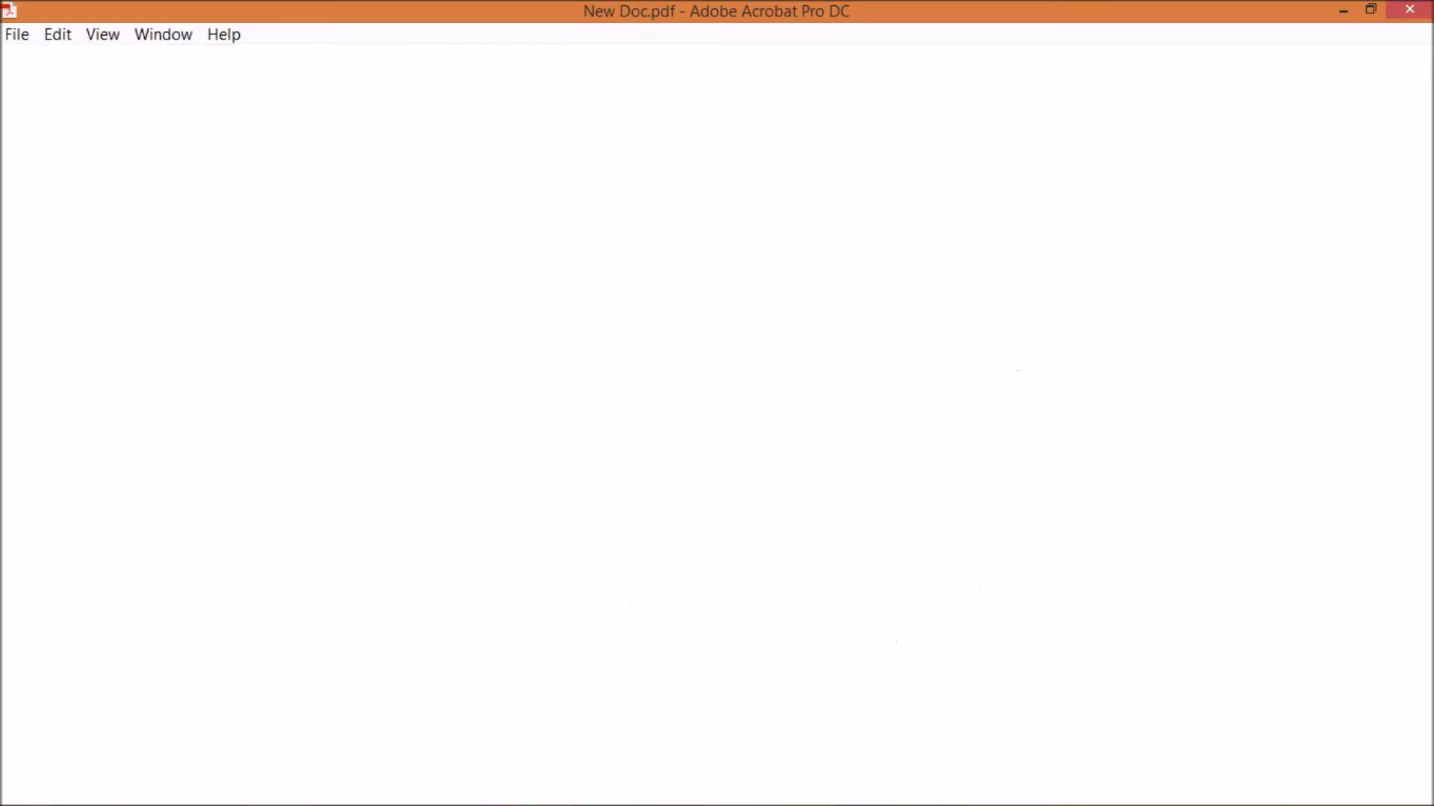
scroll(582, 448, "down", 5)
scroll(583, 448, "down", 7)
scroll(583, 448, "down", 5)
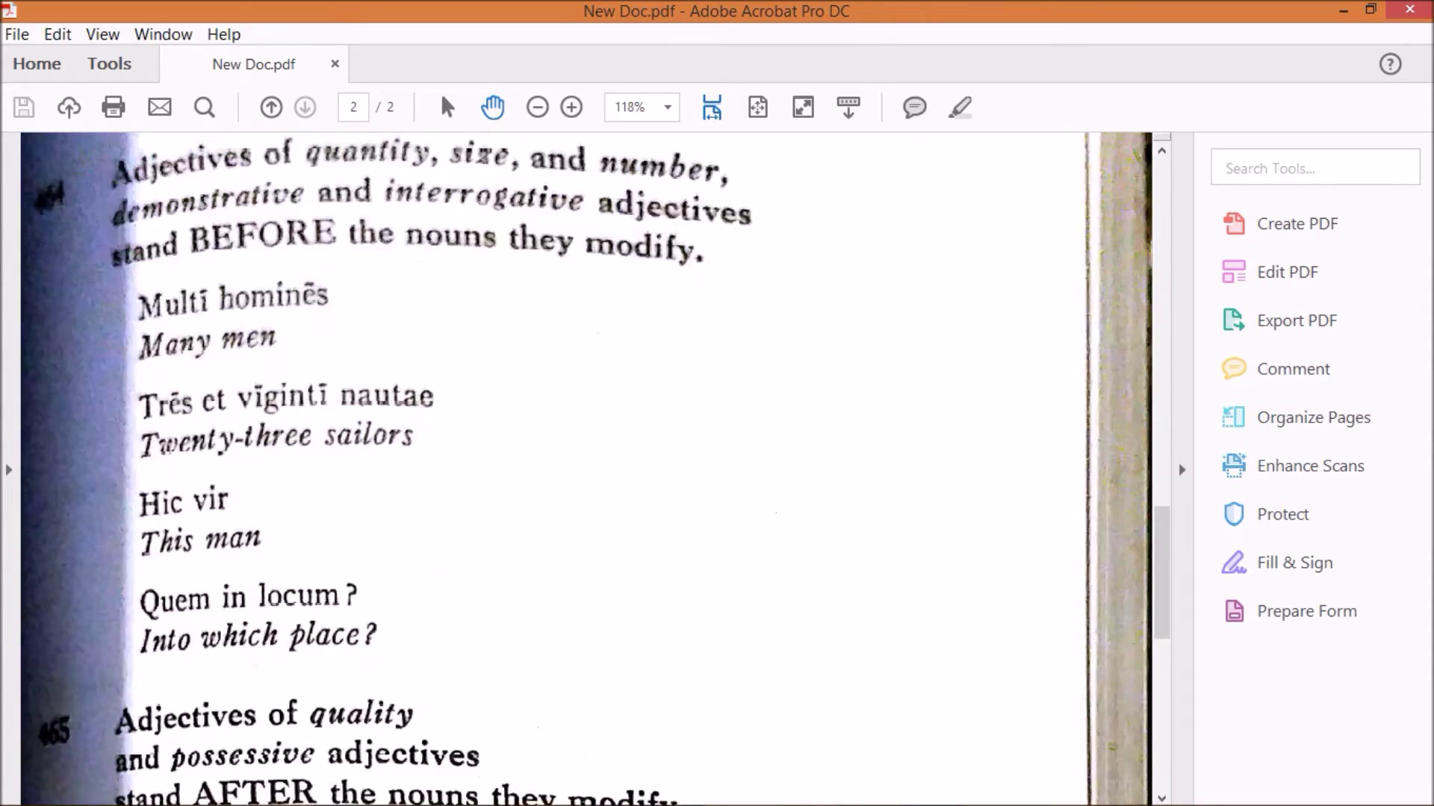
scroll(582, 448, "down", 5)
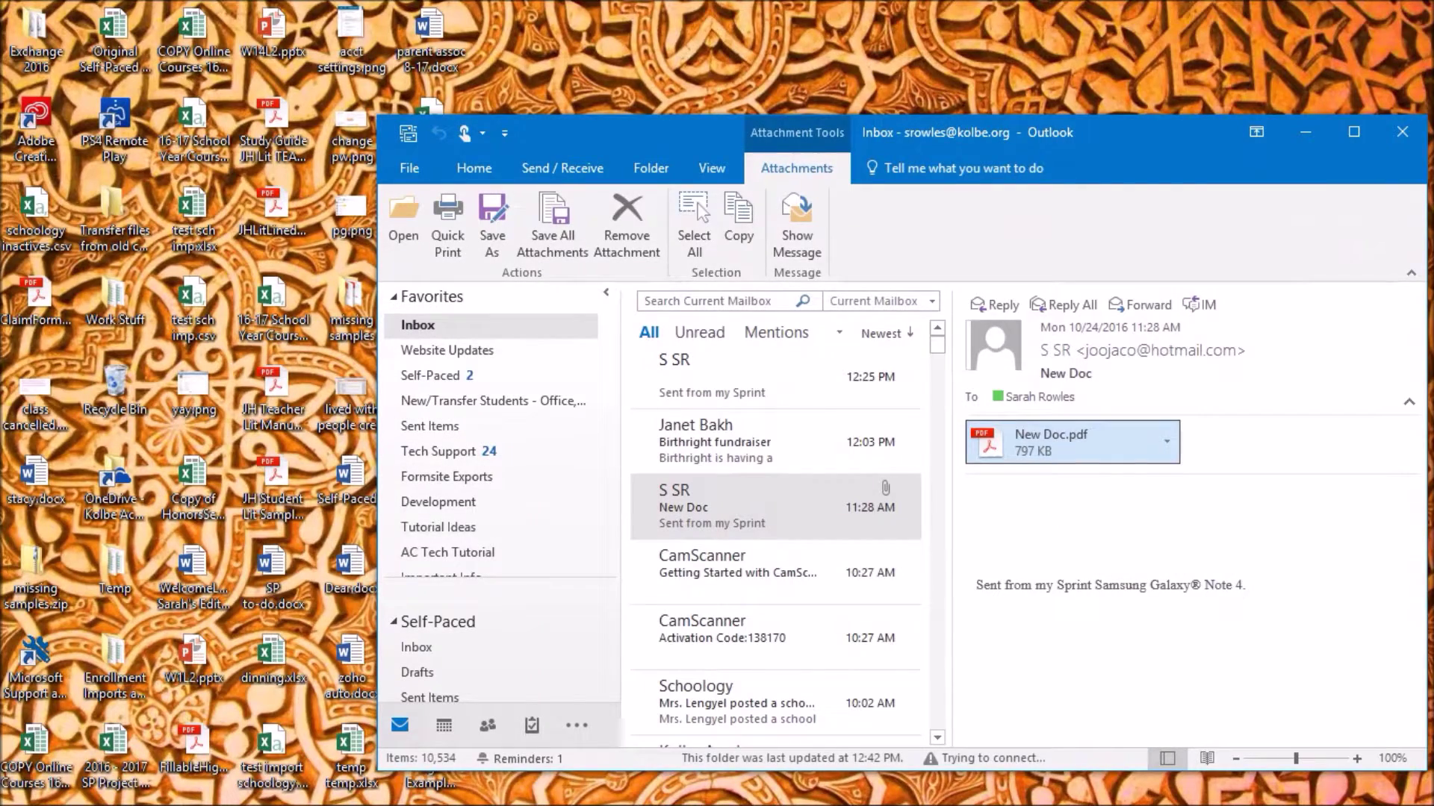
Choose Save As on the New Doc.pdf attachment
right_click(997, 456)
left_click(1046, 561)
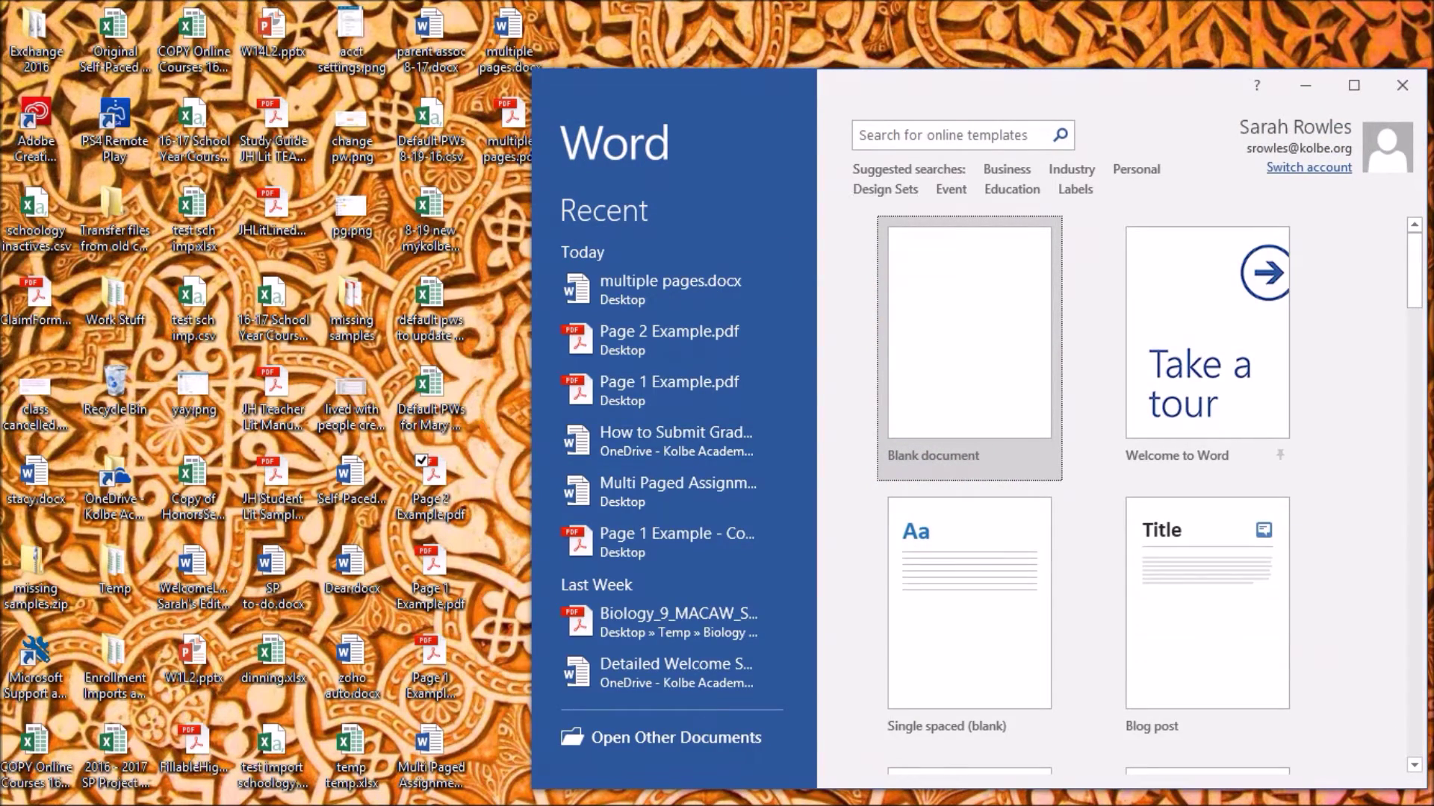
Create a blank document and insert both book-page JPGs from Kolbe Pictures > Tutorials
key("Return")
left_click(675, 122)
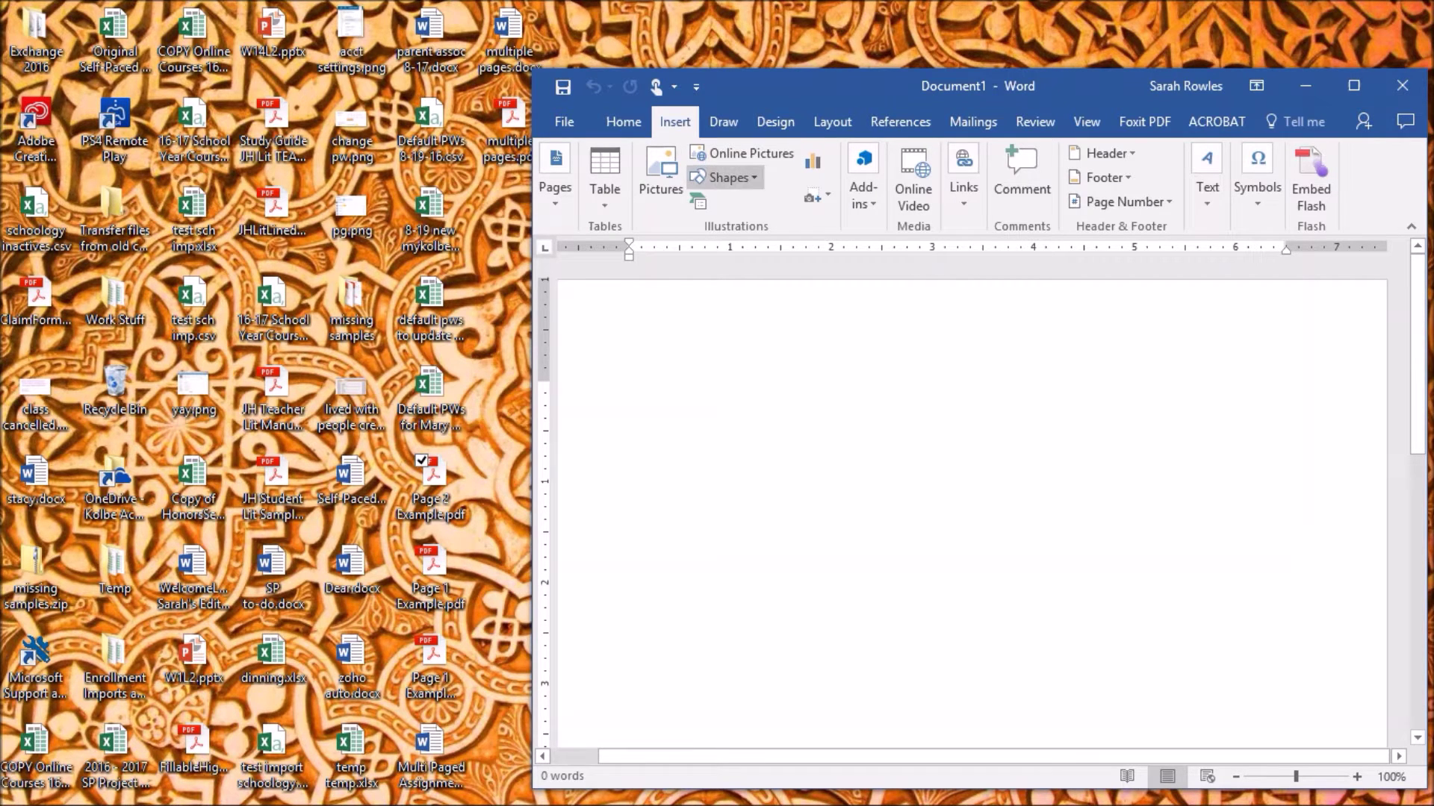
left_click(661, 176)
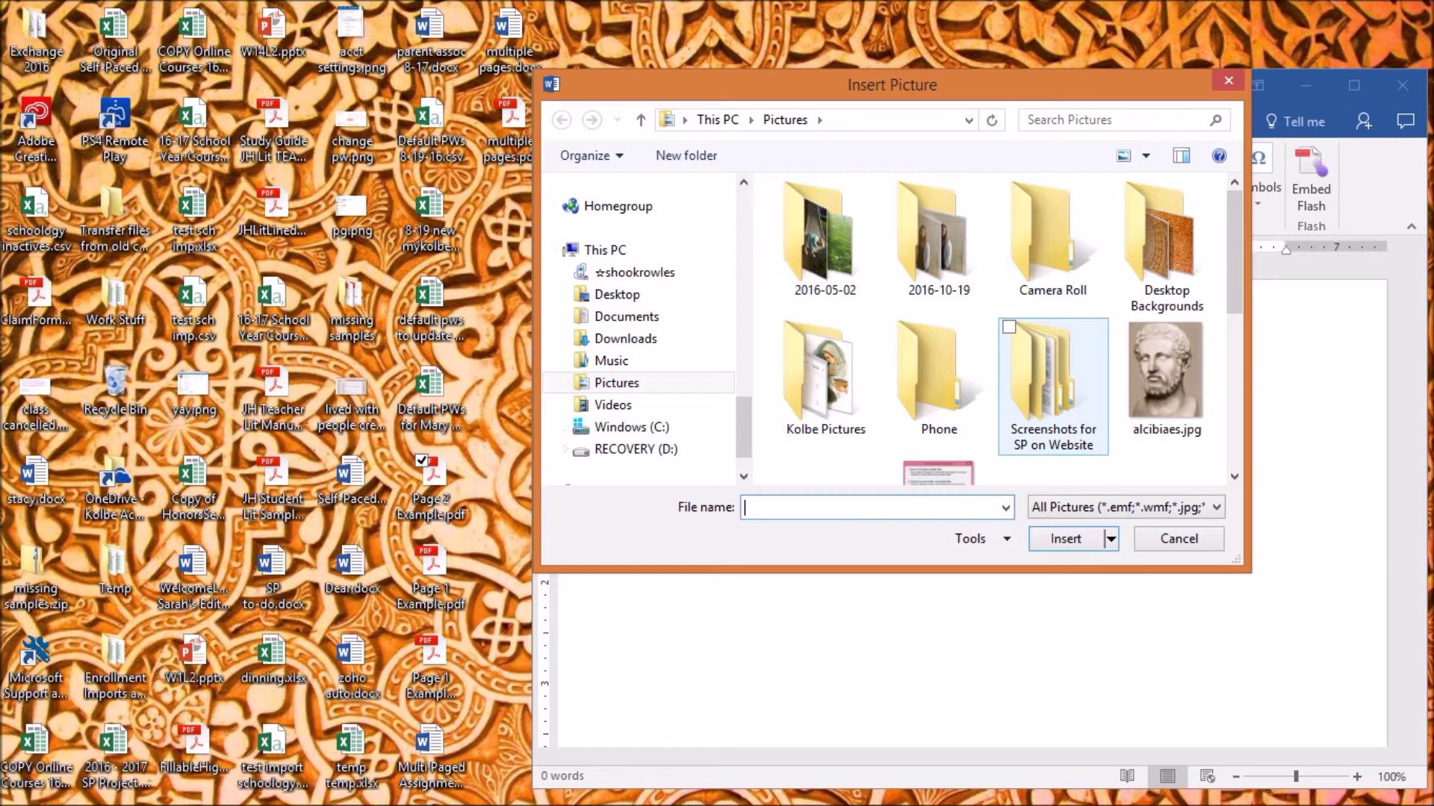
double_click(825, 374)
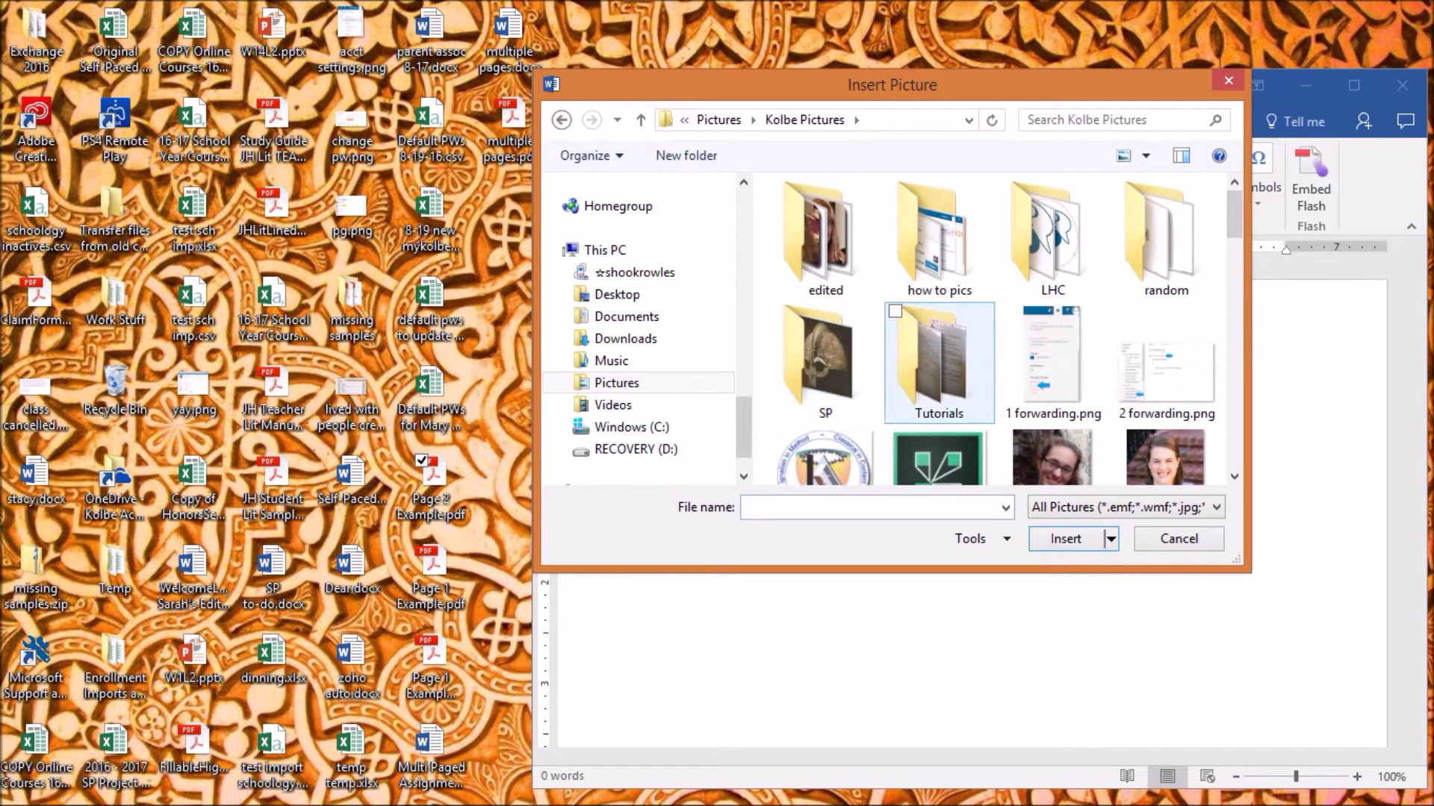
double_click(939, 362)
left_click_drag(1000, 336, 765, 180)
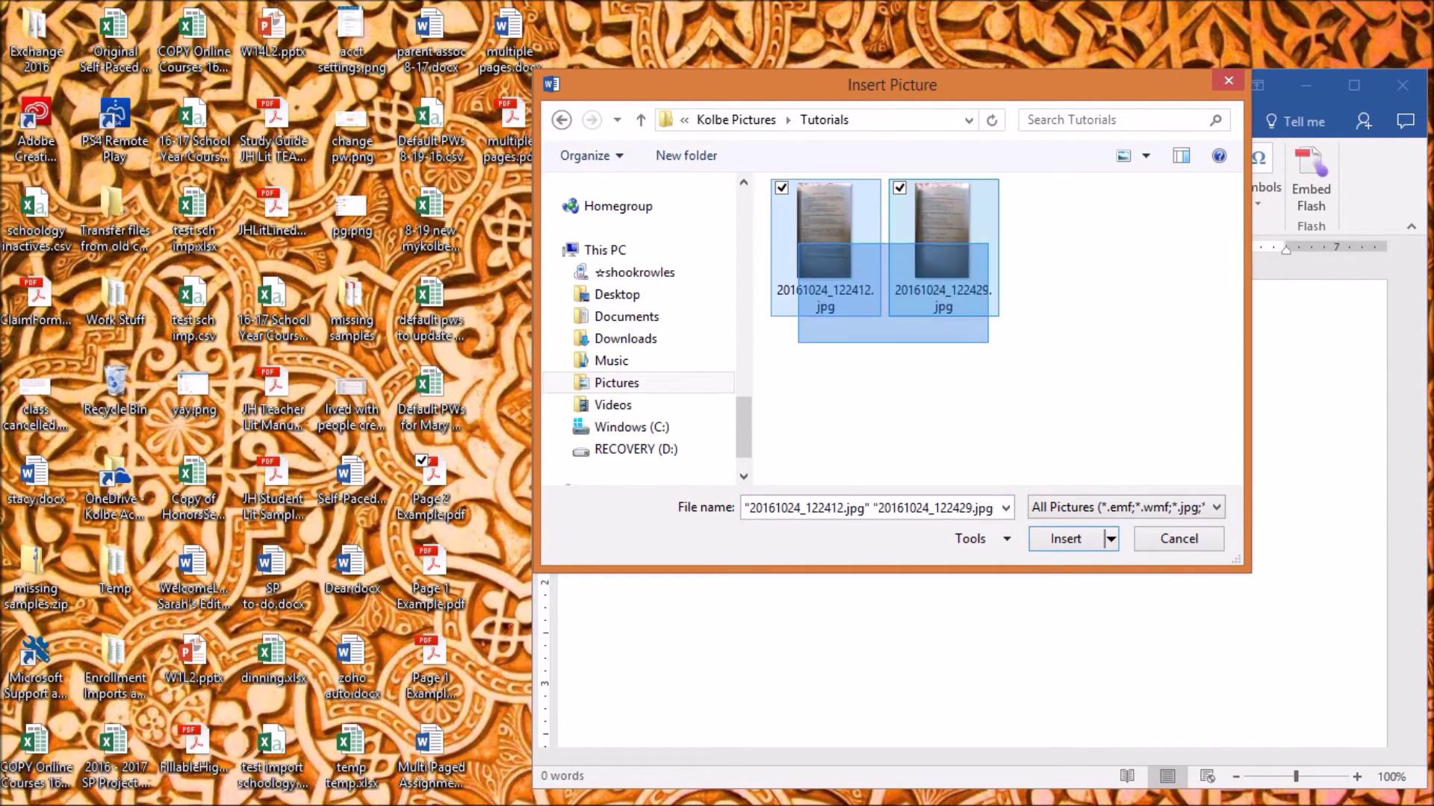
left_click(1065, 539)
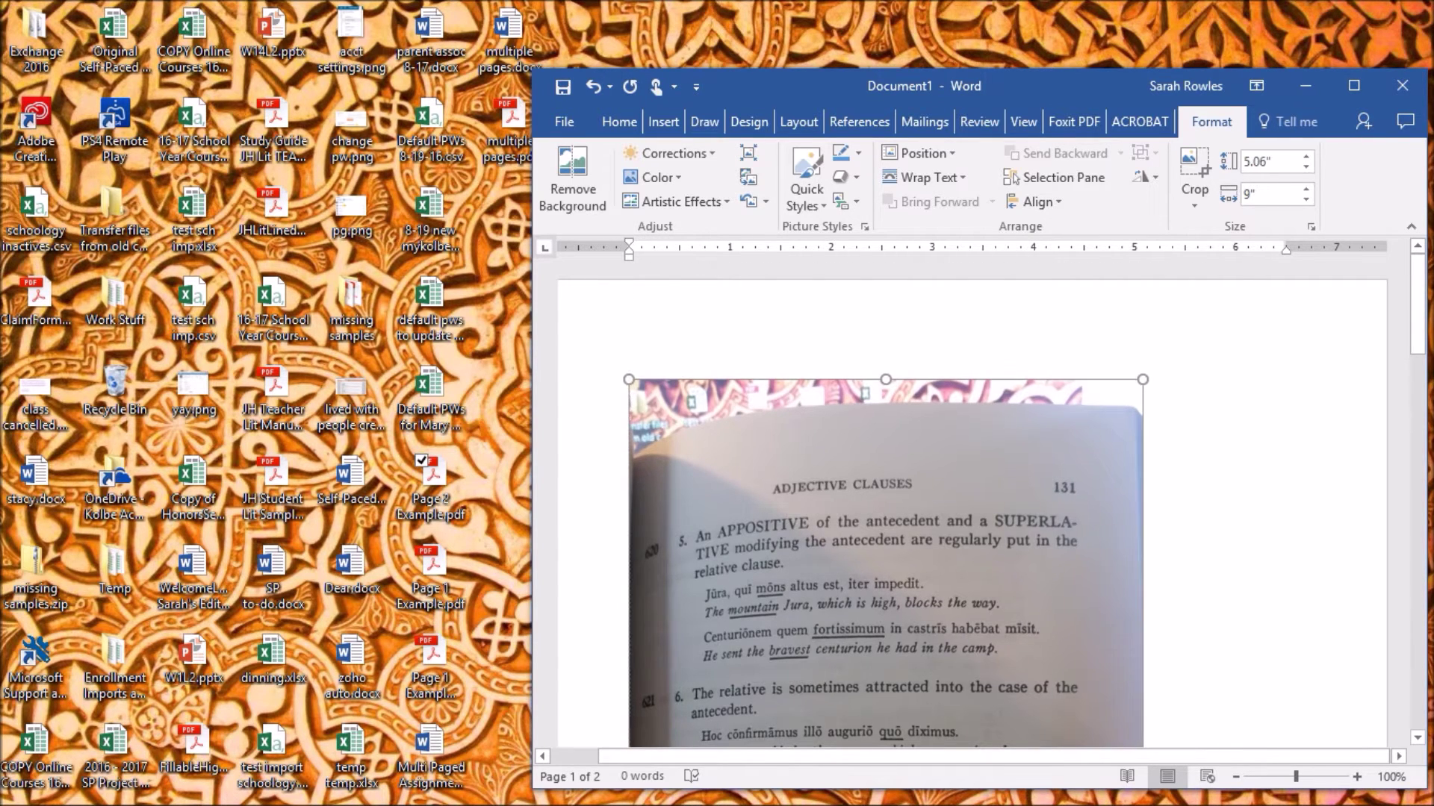
Drag the photos' corner handles so each nearly fills its page
left_click_drag(1142, 747, 1207, 730)
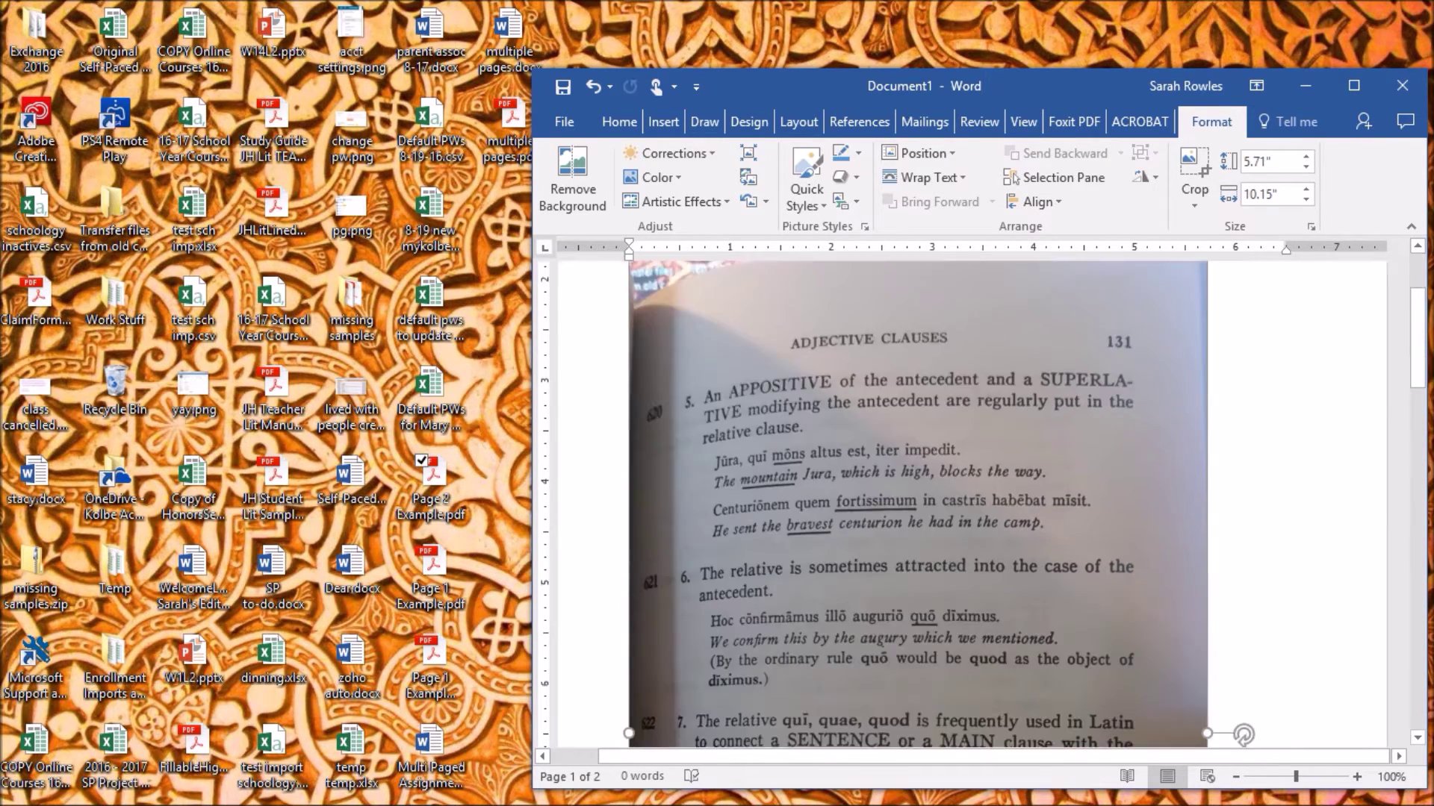
scroll(971, 504, "down", 5)
scroll(971, 504, "down", 4)
scroll(971, 504, "down", 1)
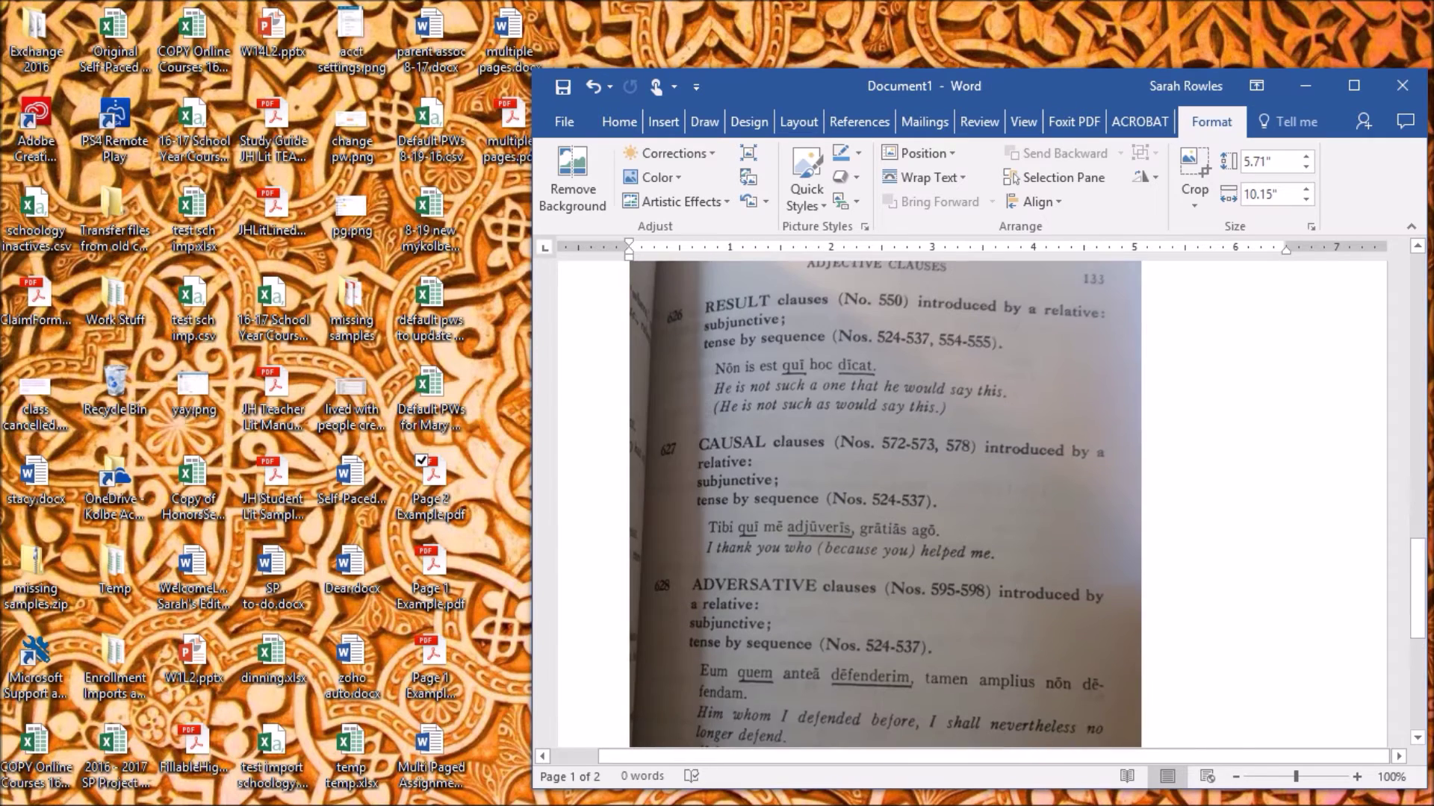
scroll(971, 504, "up", 3)
key("ctrl+z")
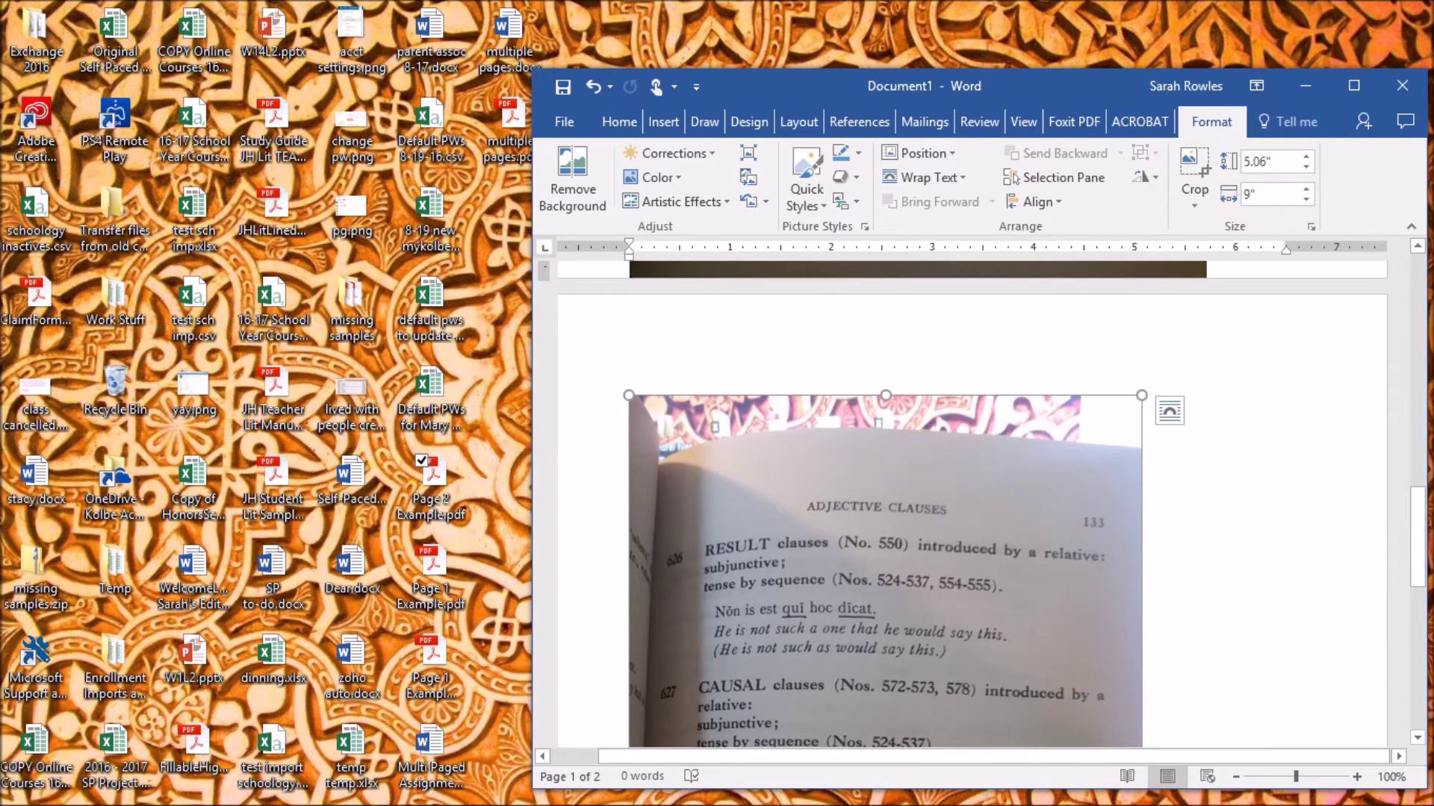
left_click_drag(1142, 745, 1214, 739)
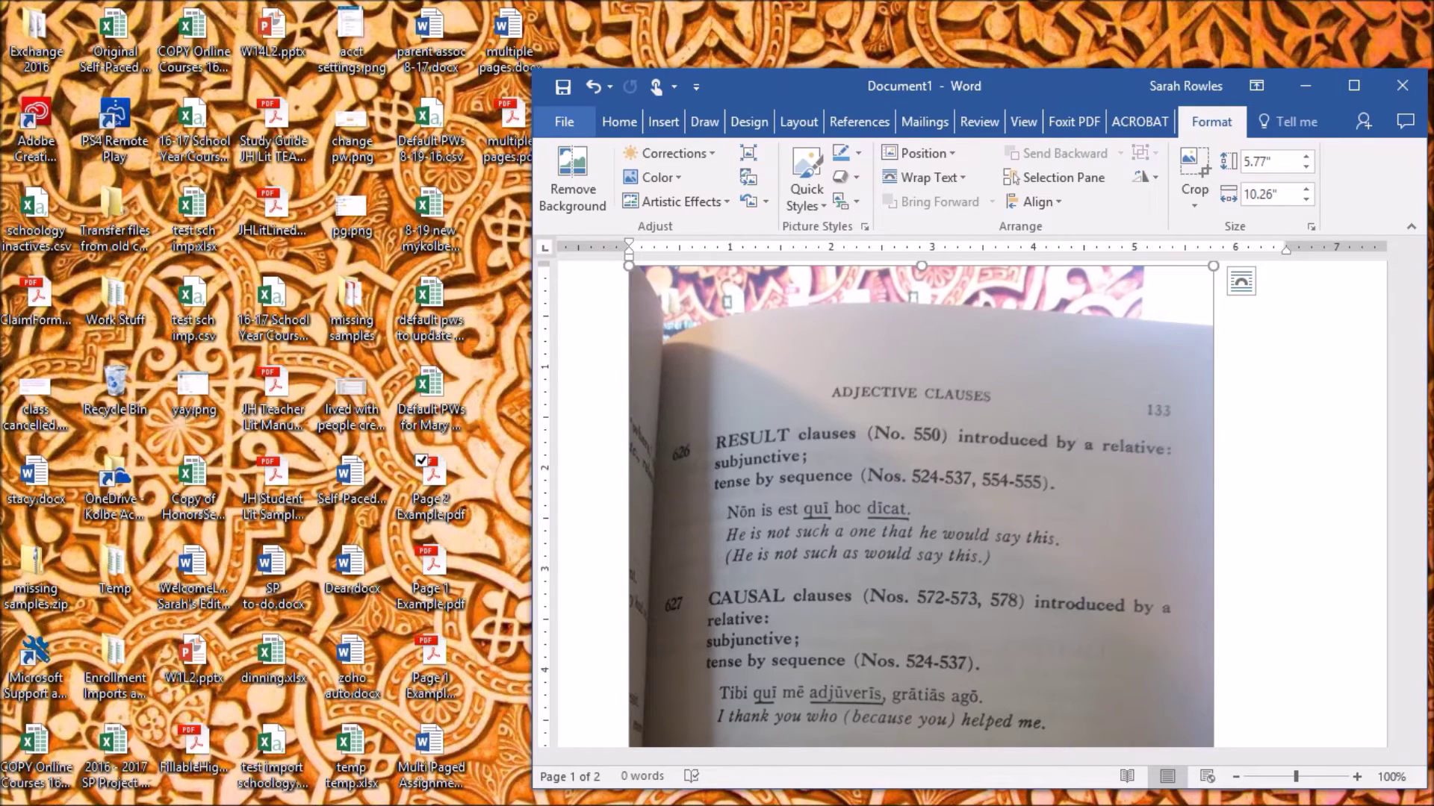
left_click(565, 122)
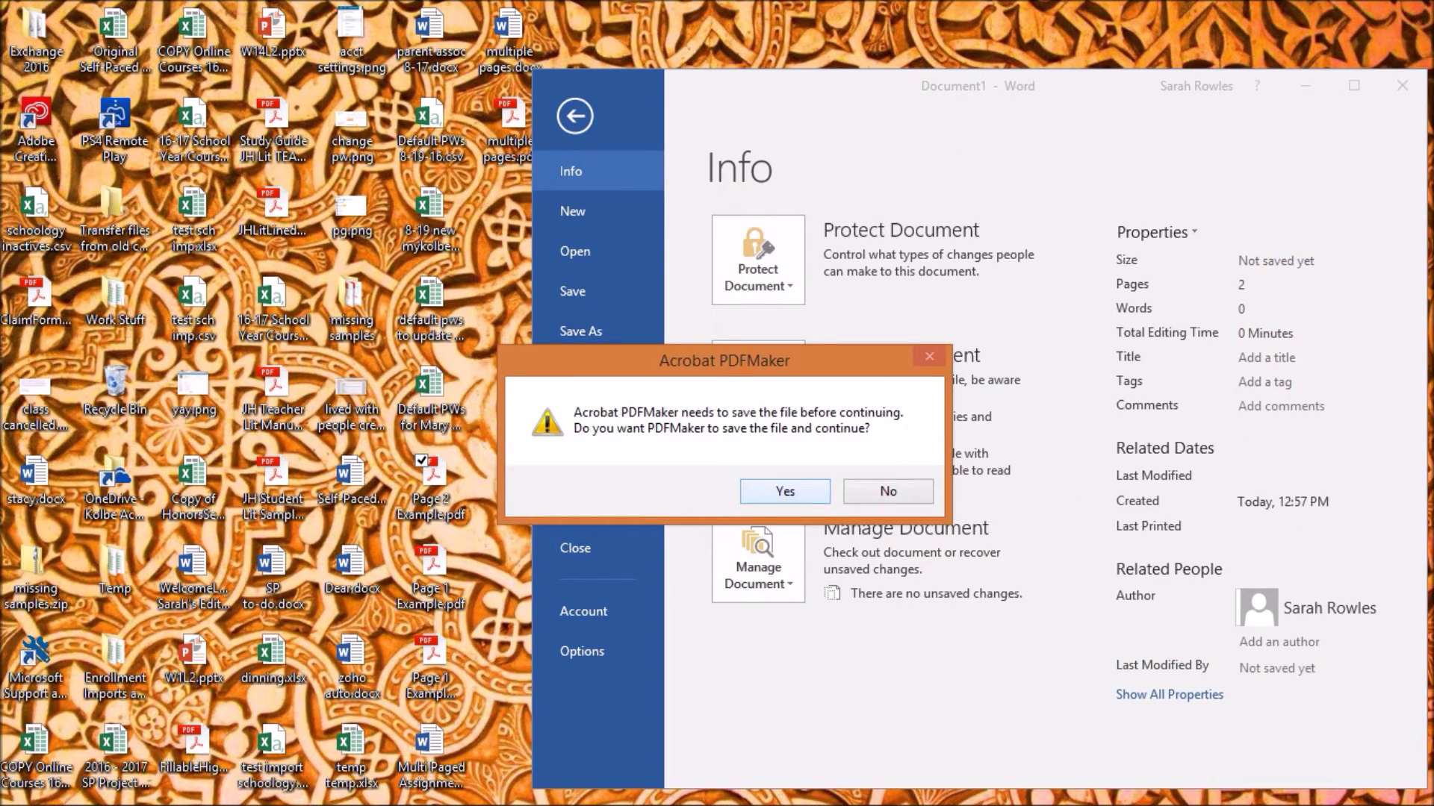
Confirm saving before PDF conversion and name the file 'images to pdf'
key("Return")
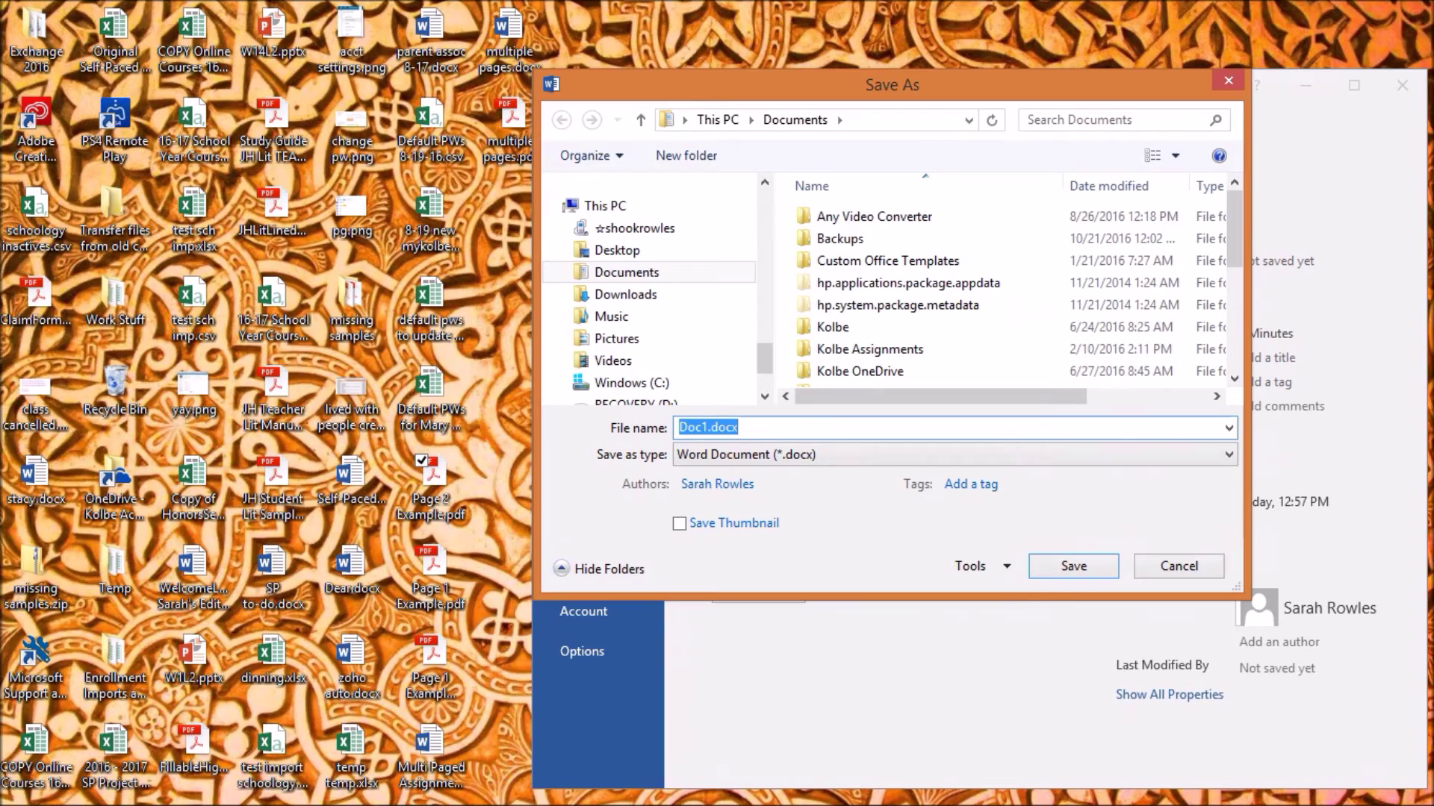
type("images to pd")
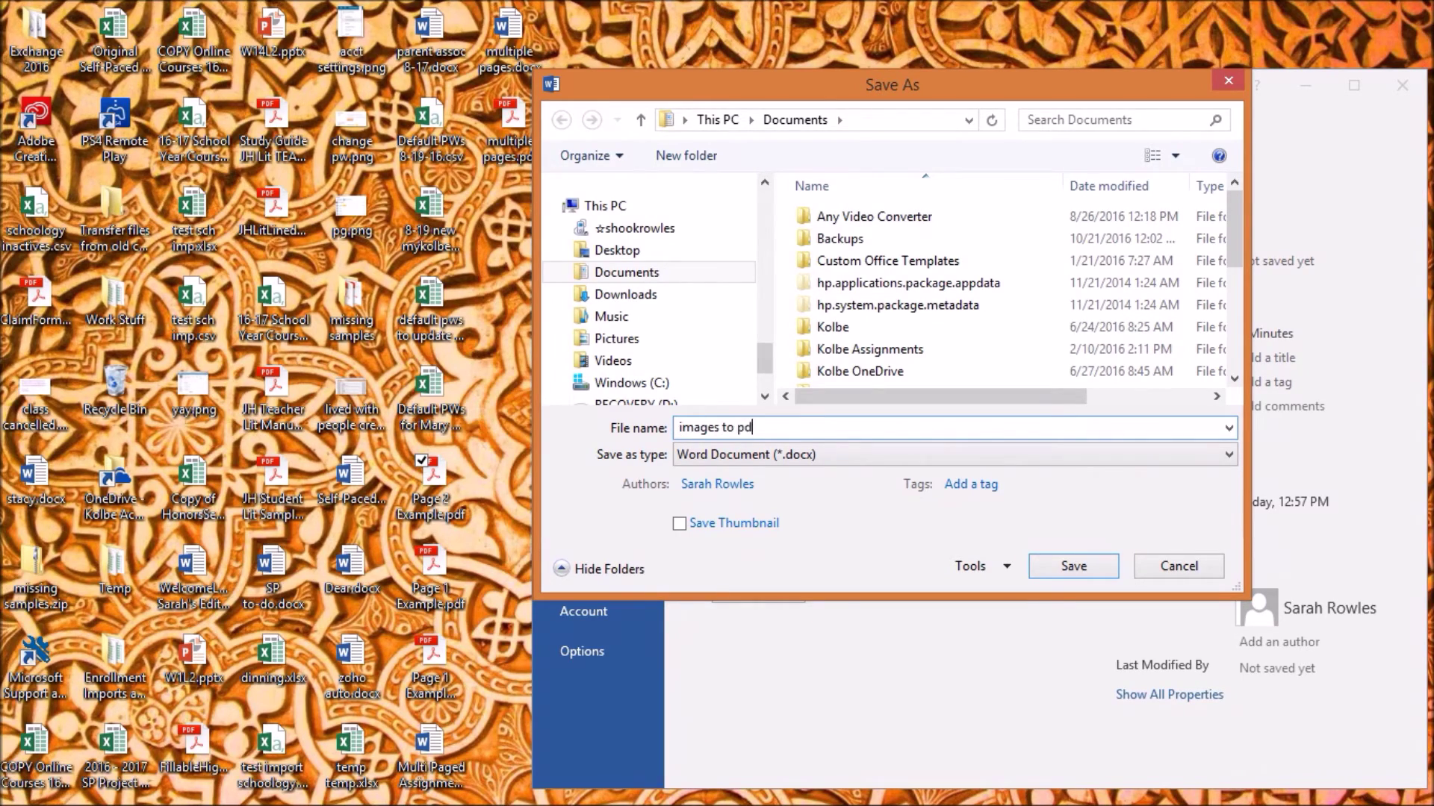